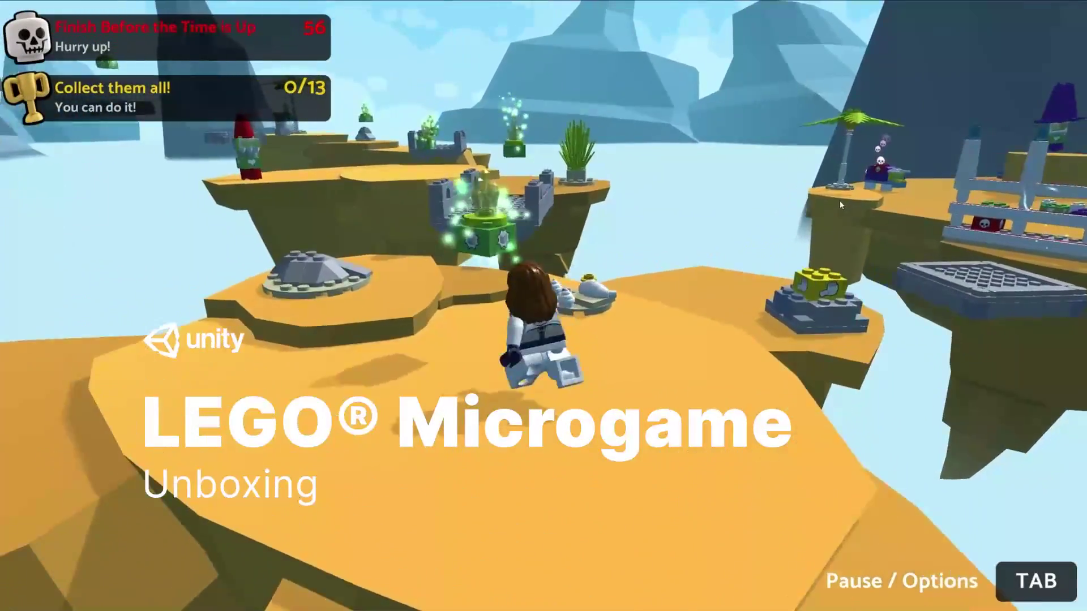
# - Run and jump the minifigure across the floating islands, collecting pieces up to the blue tower
pyautogui.press('w')
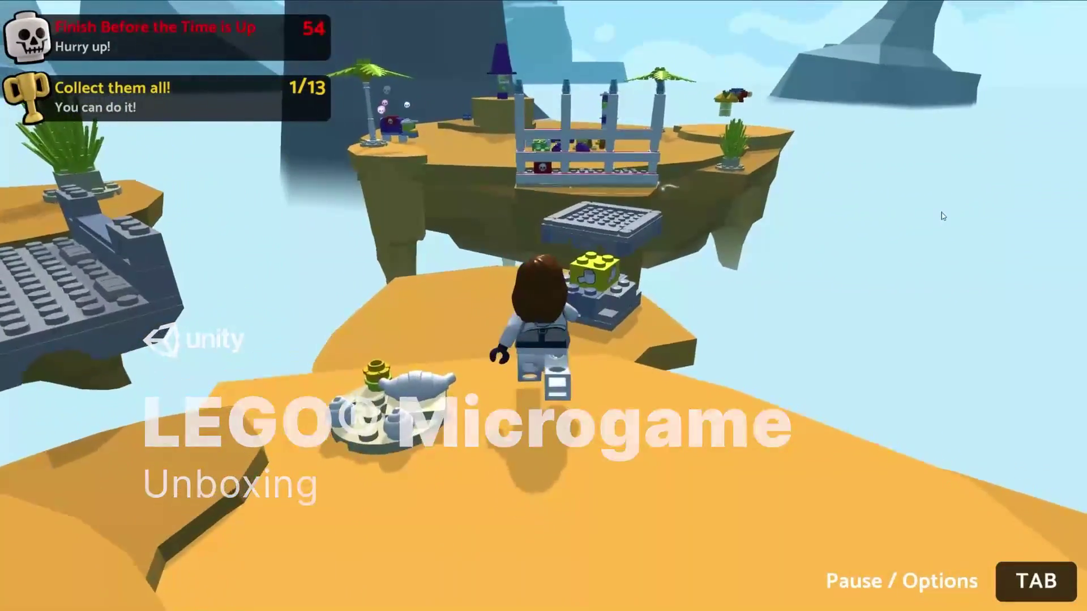
pyautogui.press('w')
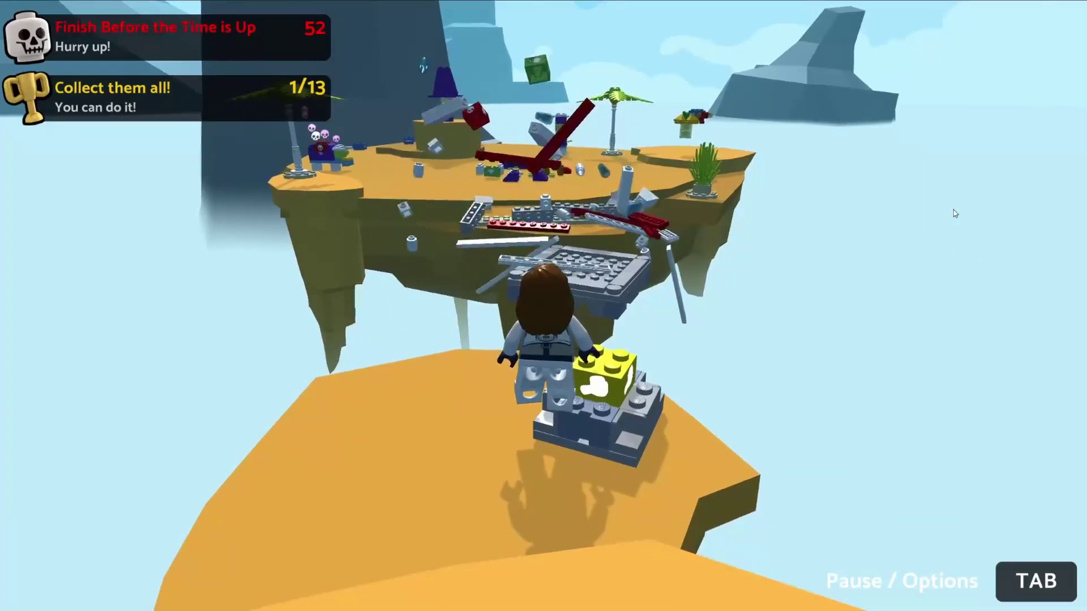
pyautogui.press('w')
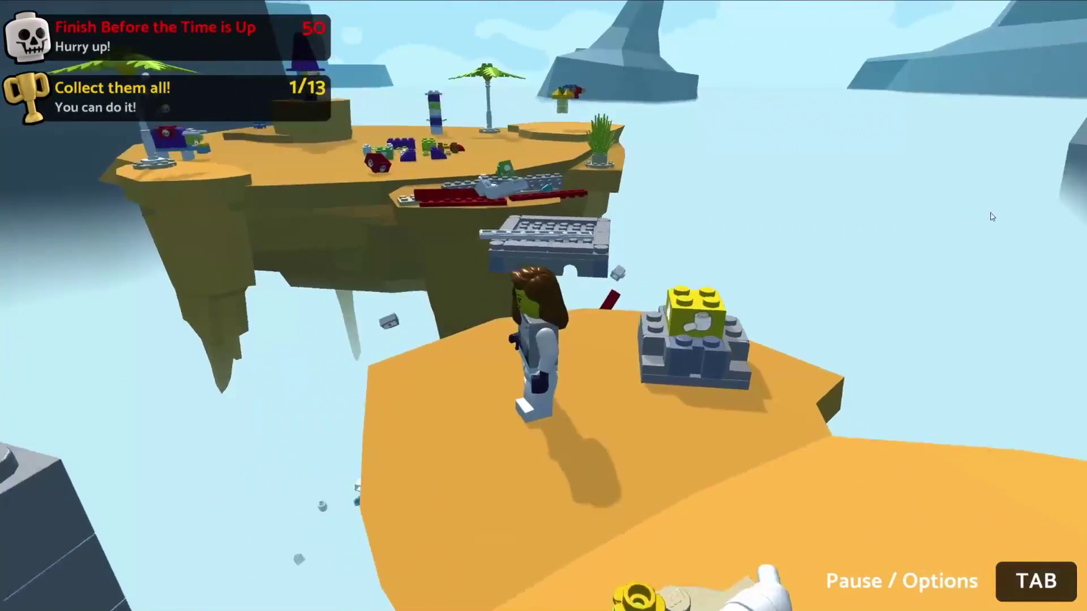
pyautogui.press('space')
pyautogui.press('w')
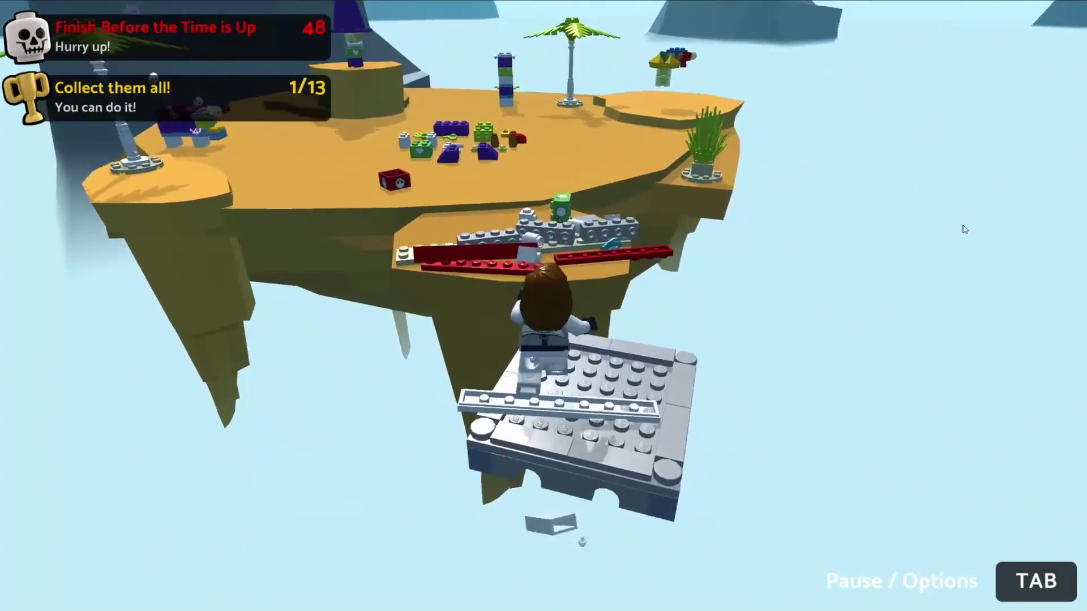
pyautogui.press('w')
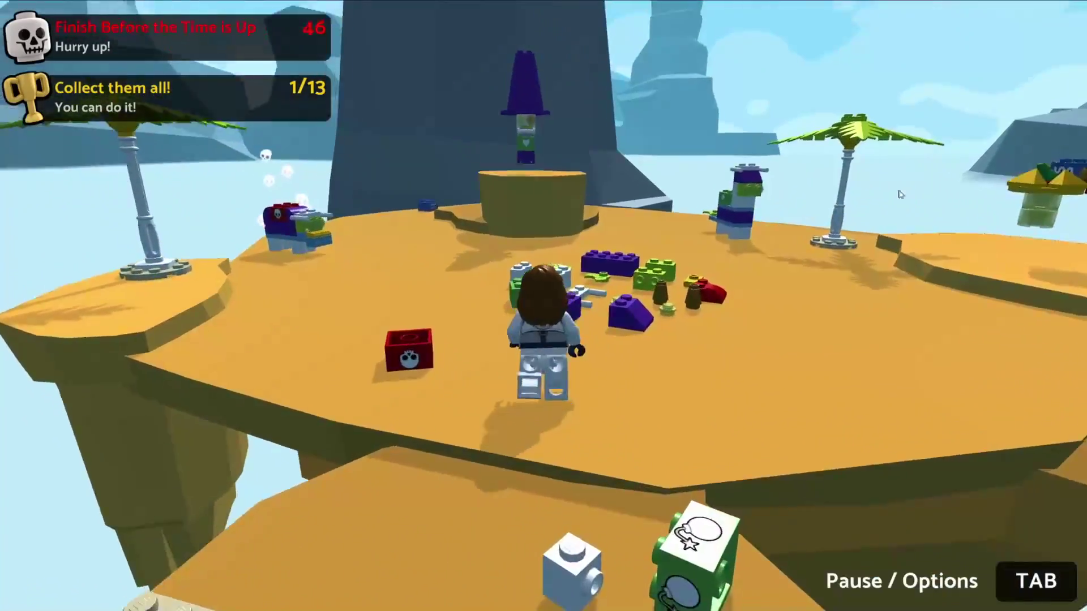
pyautogui.press('w')
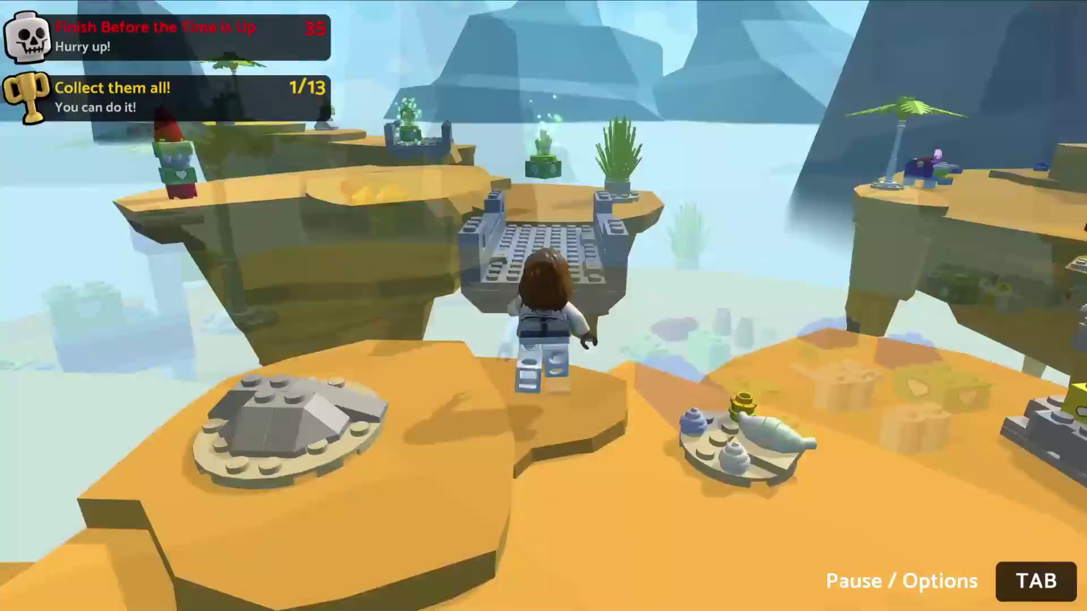
pyautogui.press('w')
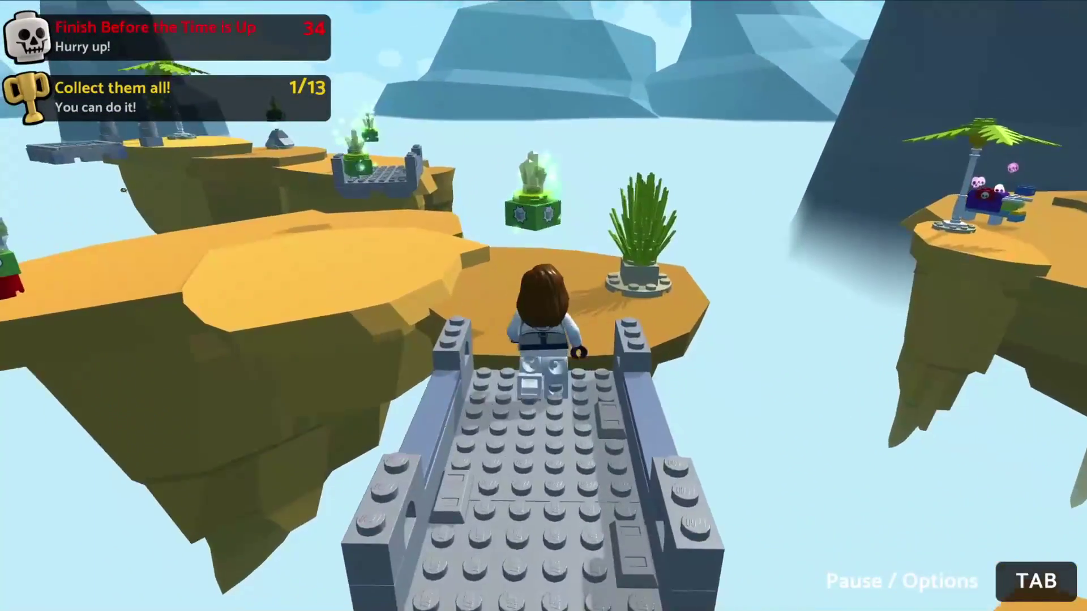
pyautogui.press('w')
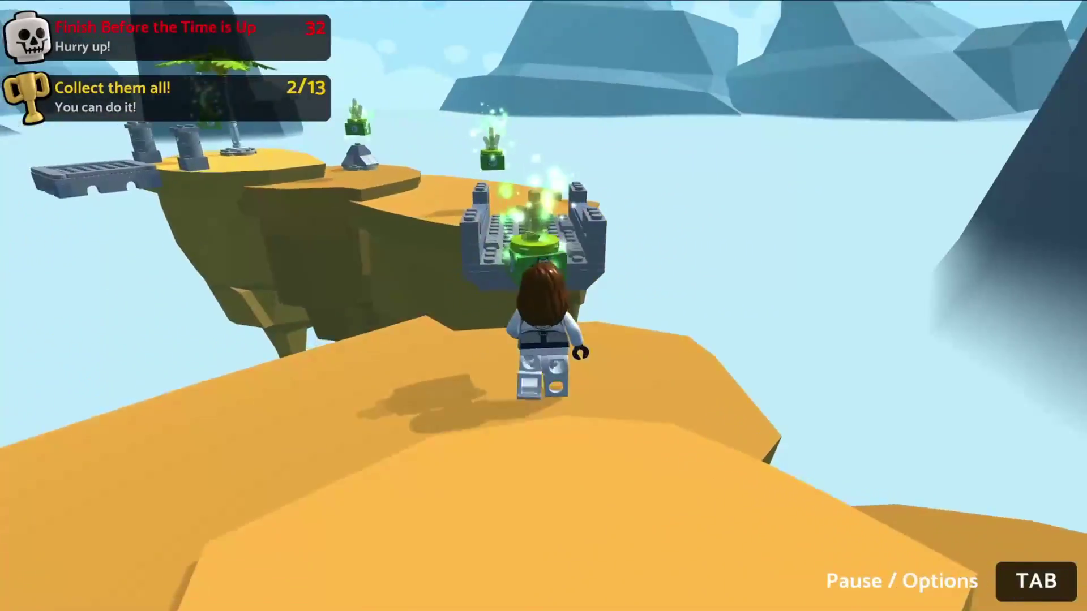
pyautogui.press('w')
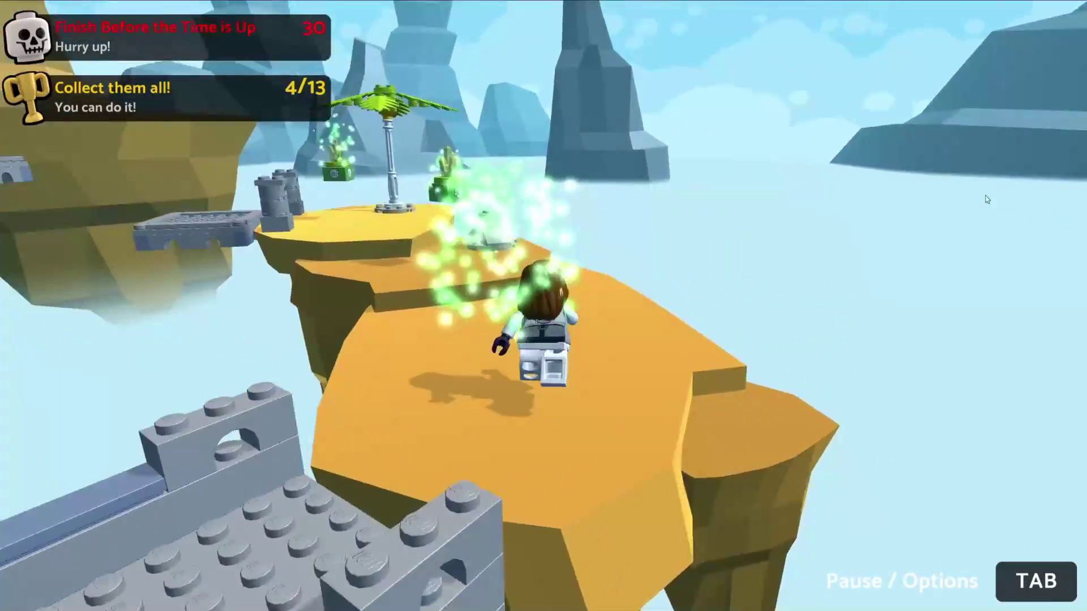
pyautogui.press('w')
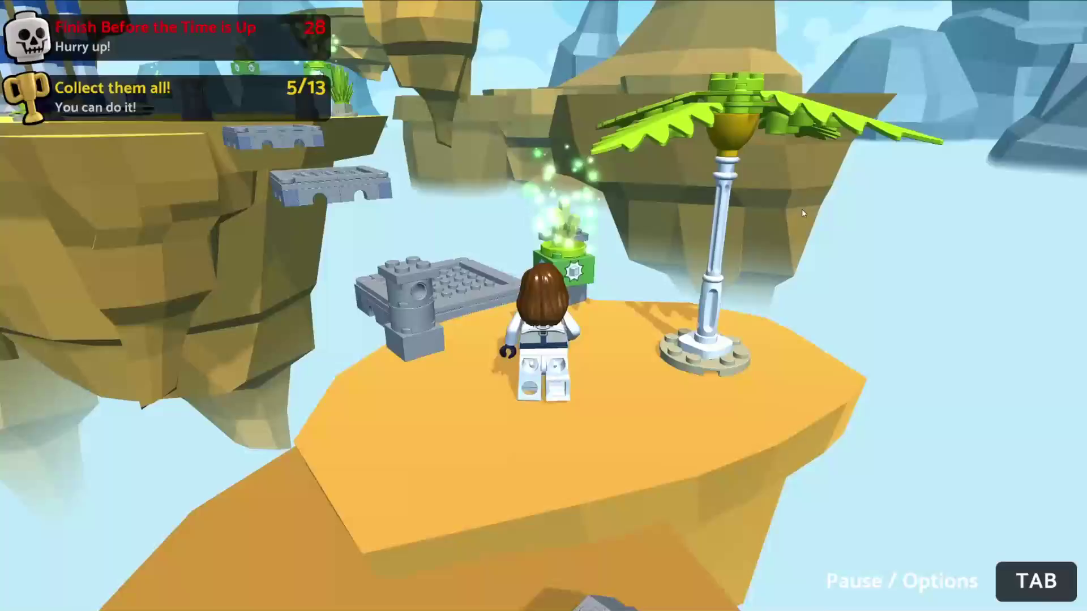
pyautogui.press('w')
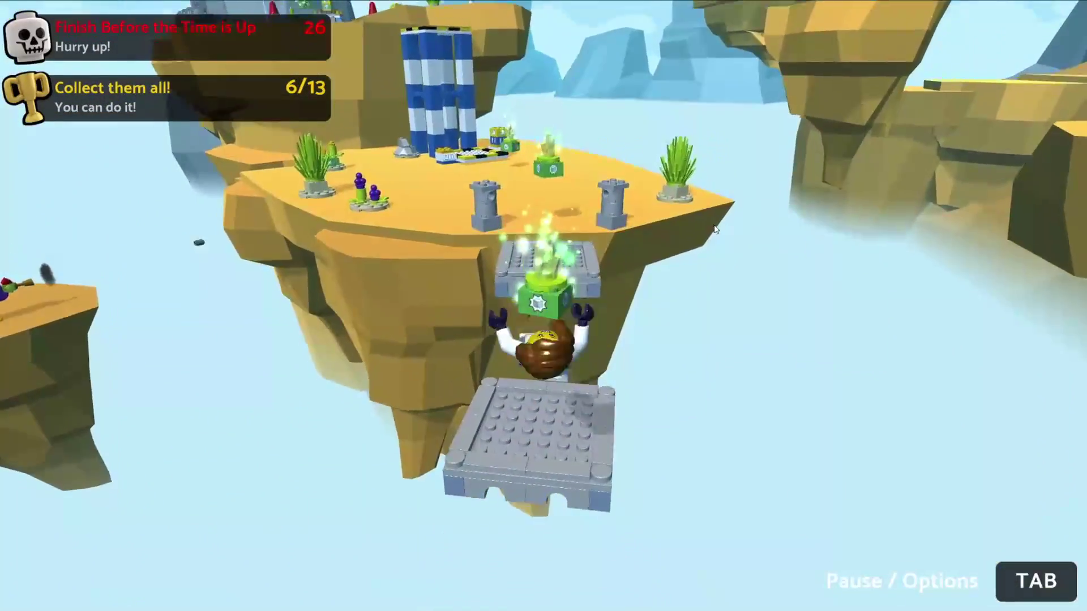
pyautogui.press('w')
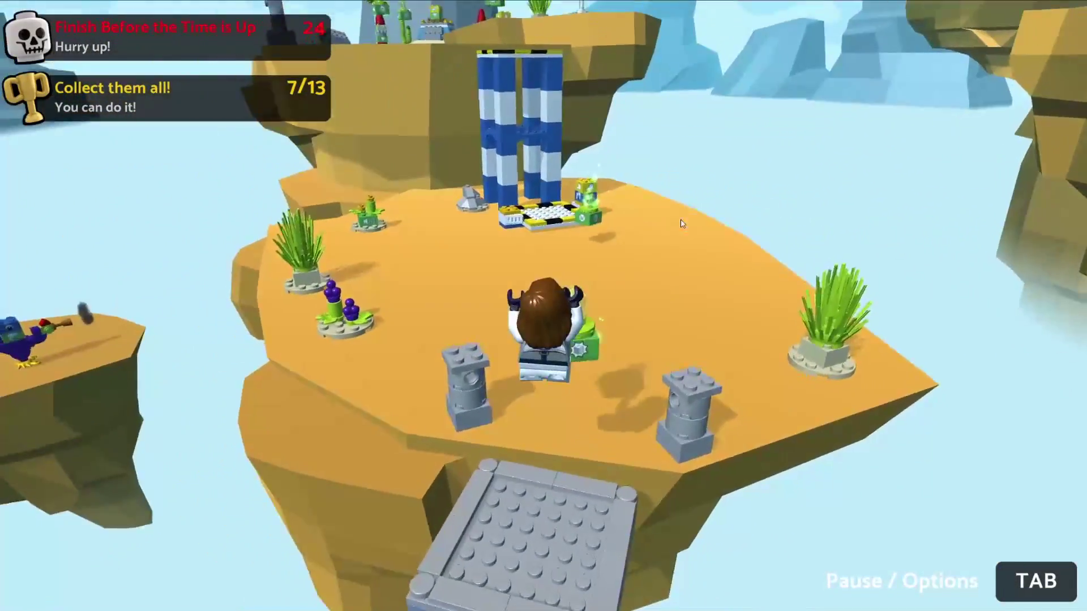
pyautogui.press('w')
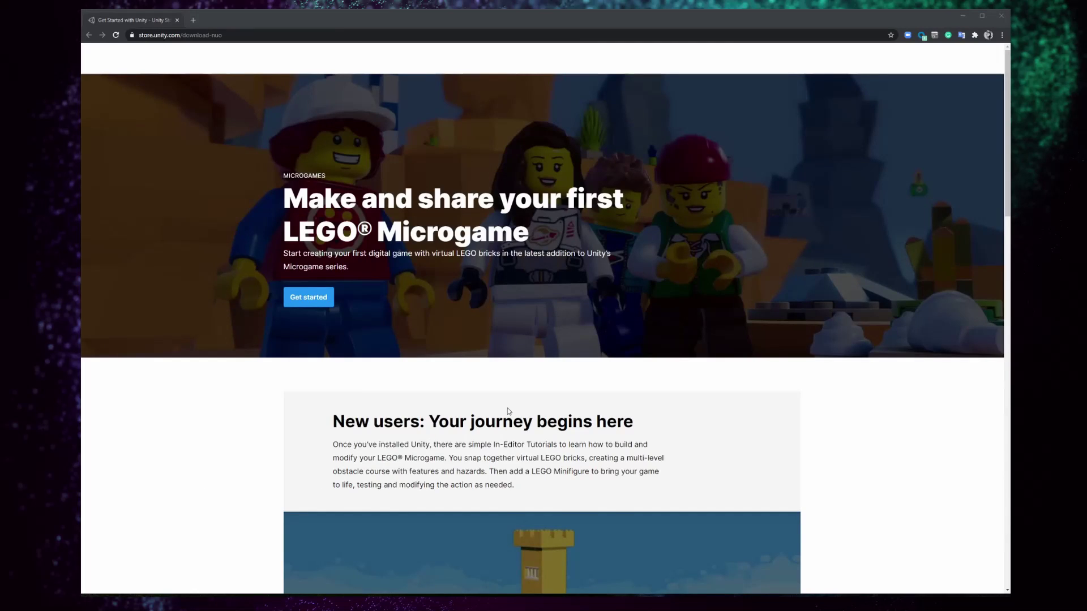
# - Agree to the Unity Store terms and download the Unity Hub installer
pyautogui.click(326, 302)
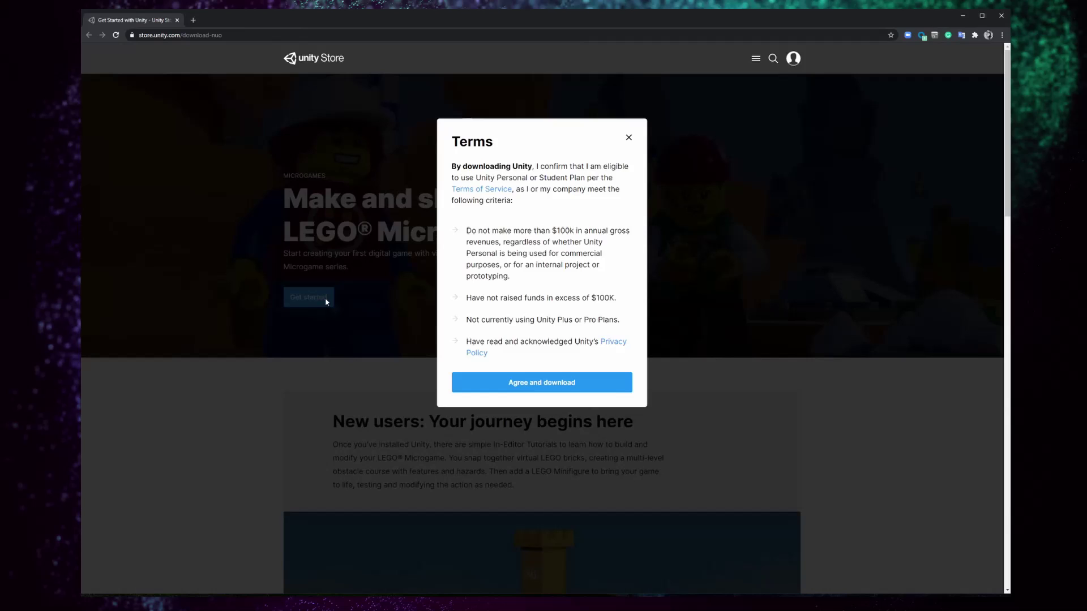
pyautogui.click(605, 388)
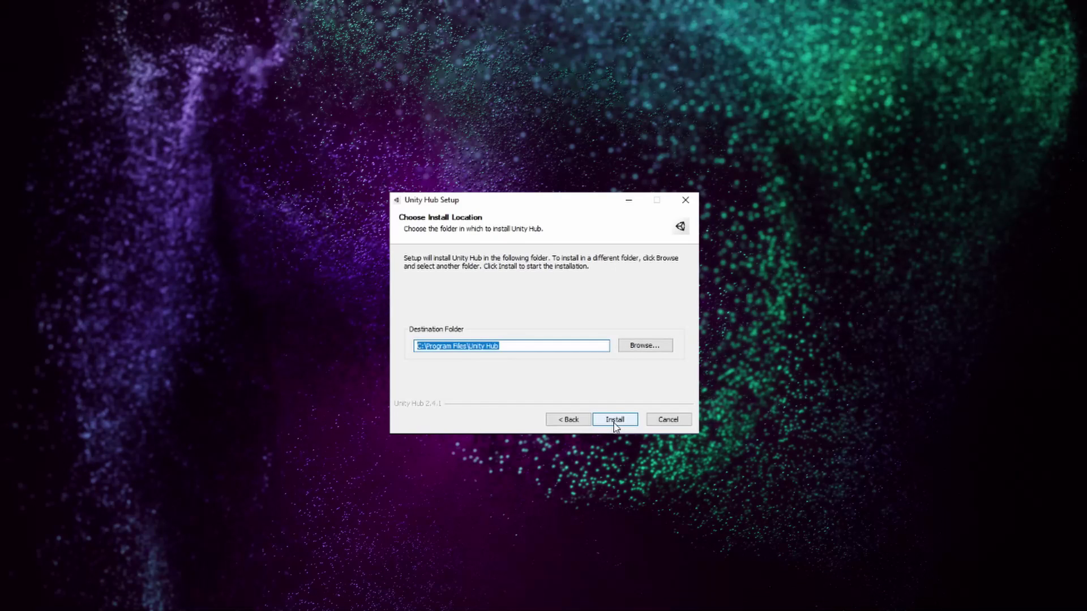
# - Install Unity Hub to C:\Program Files\Unity Hub and launch it when setup finishes
pyautogui.click(614, 419)
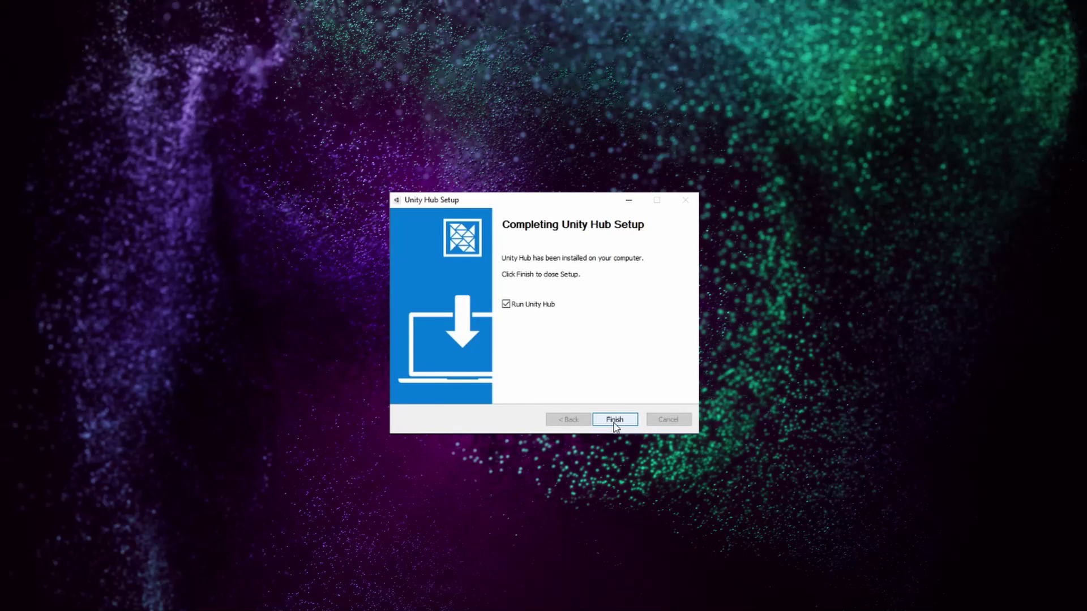
pyautogui.click(614, 419)
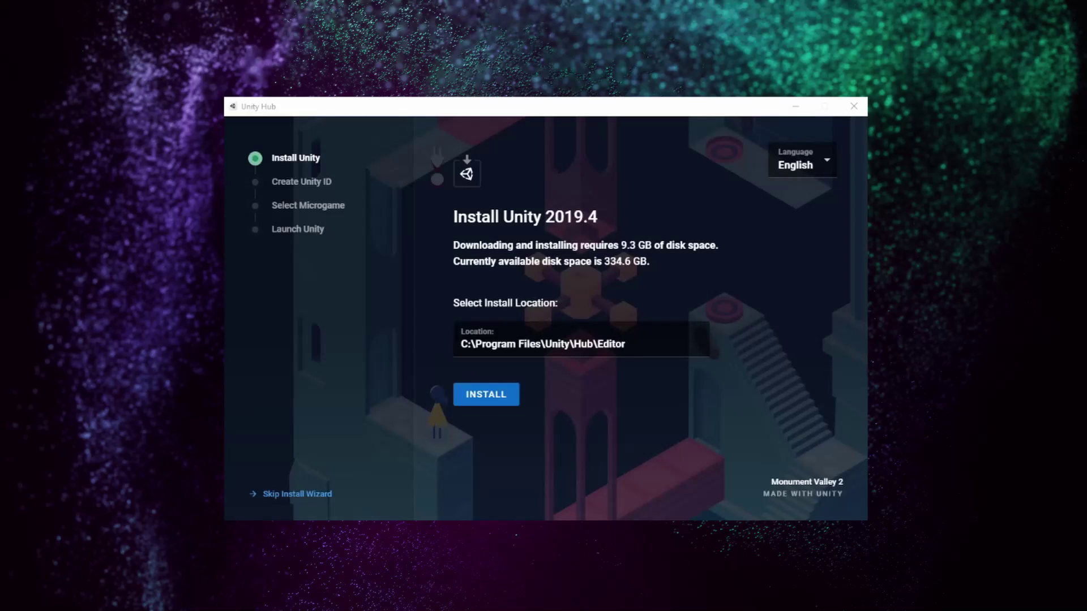
# - Start installing Unity 2019.4 and enter a new Unity ID username and e-mail address
pyautogui.click(511, 402)
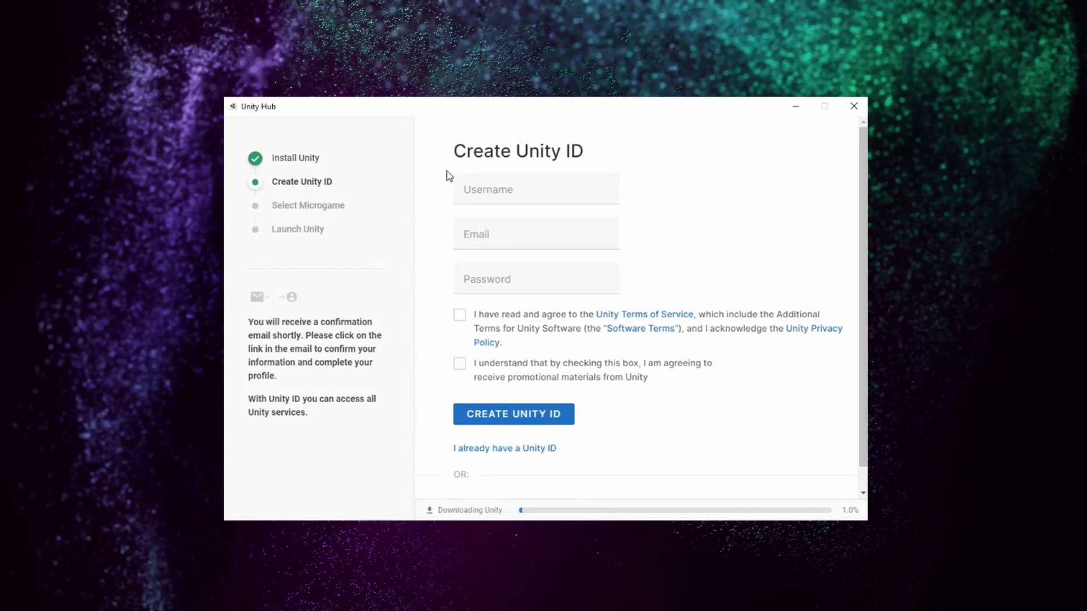
pyautogui.click(496, 191)
pyautogui.write('myNewUser')
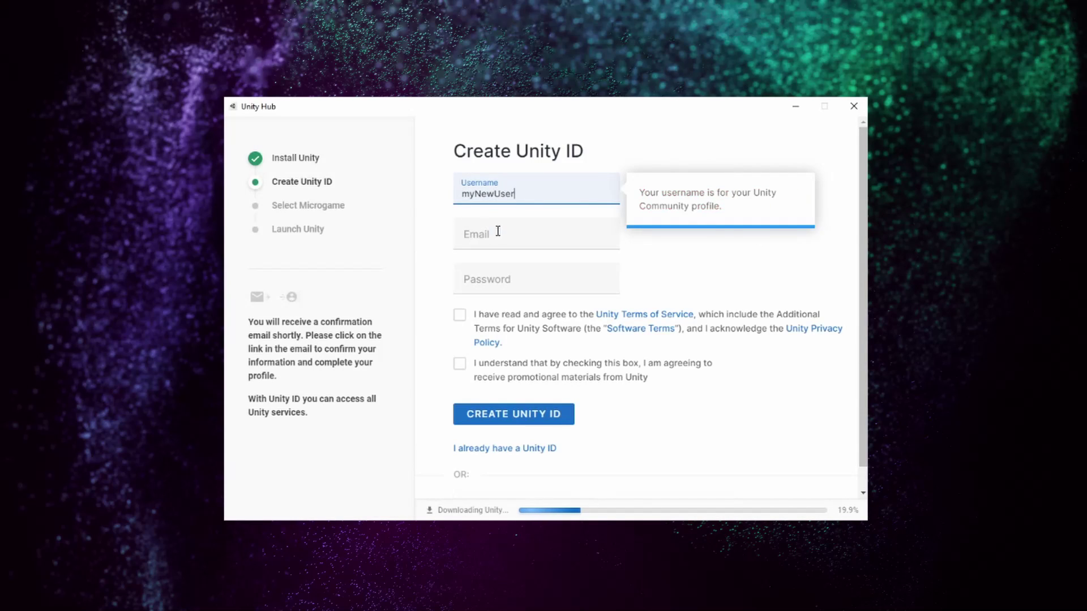
pyautogui.click(498, 232)
pyautogui.press('Tab')
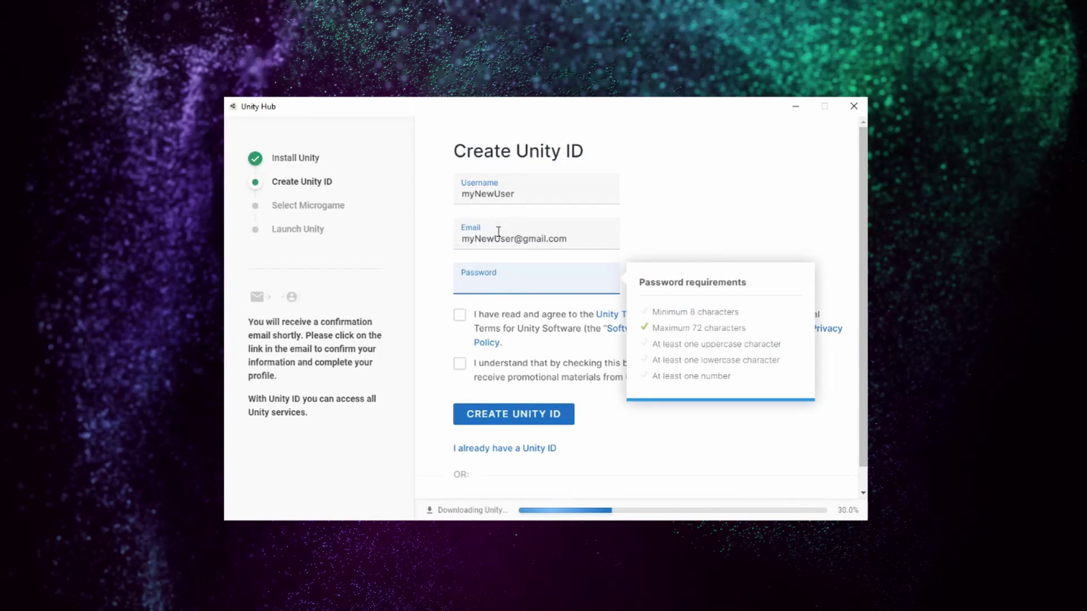
# - Accept the Unity terms, create the LEGO Microgame project and open it in the editor
pyautogui.click(461, 317)
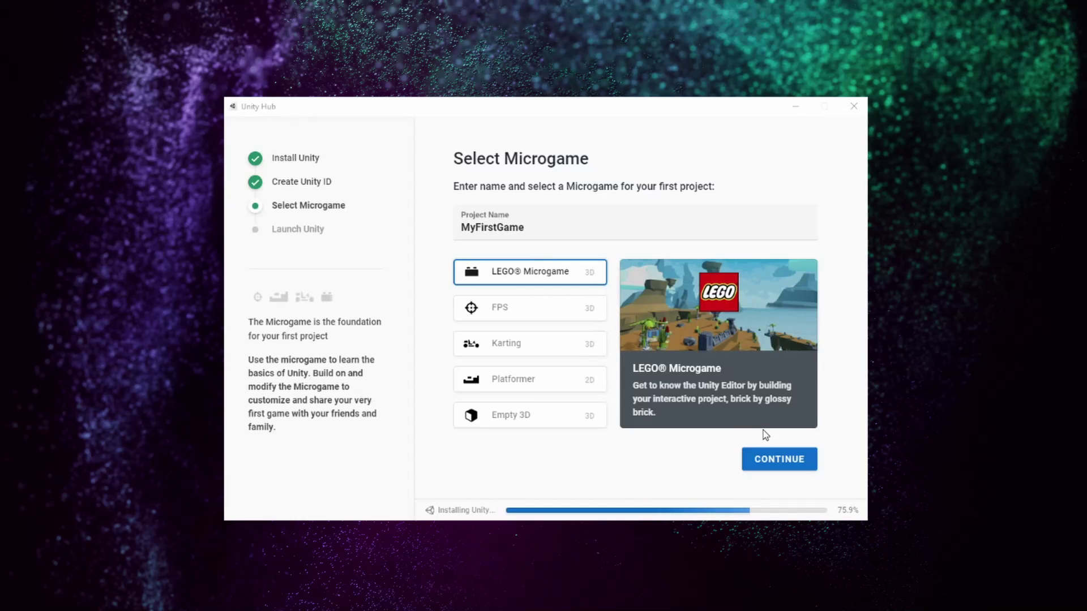
pyautogui.click(810, 467)
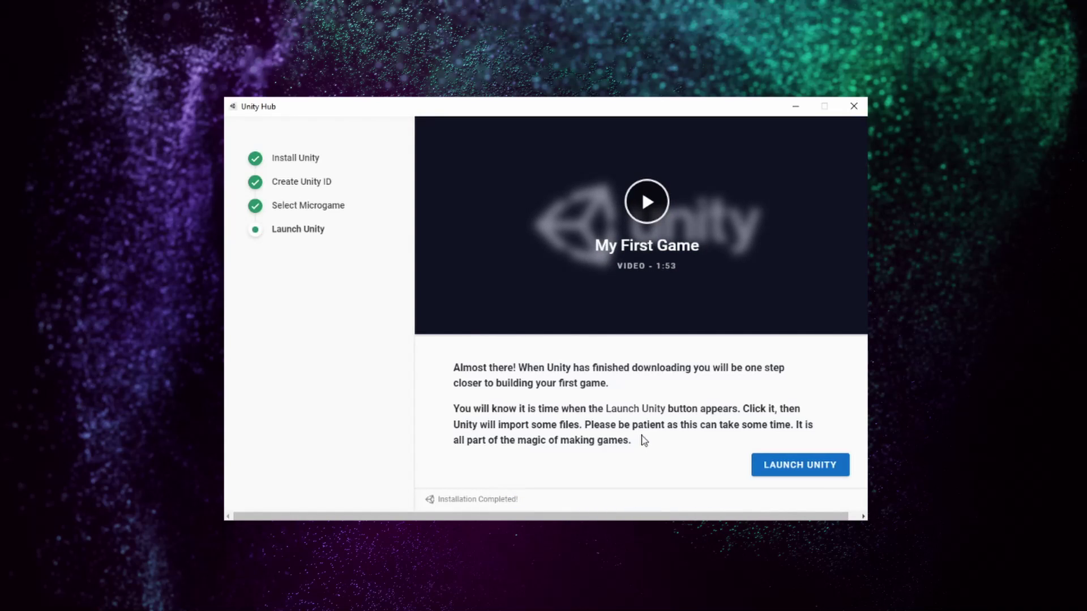
pyautogui.click(830, 468)
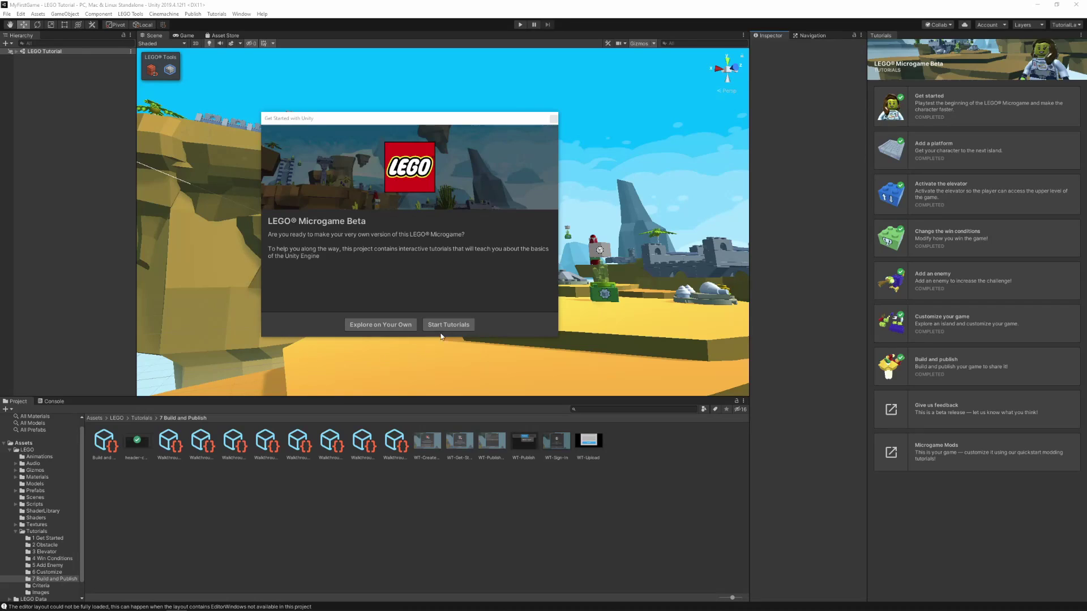
# - Start the Get started tutorial, orbit the Scene view, and reach step 3/10, Enter Play Mode
pyautogui.click(444, 326)
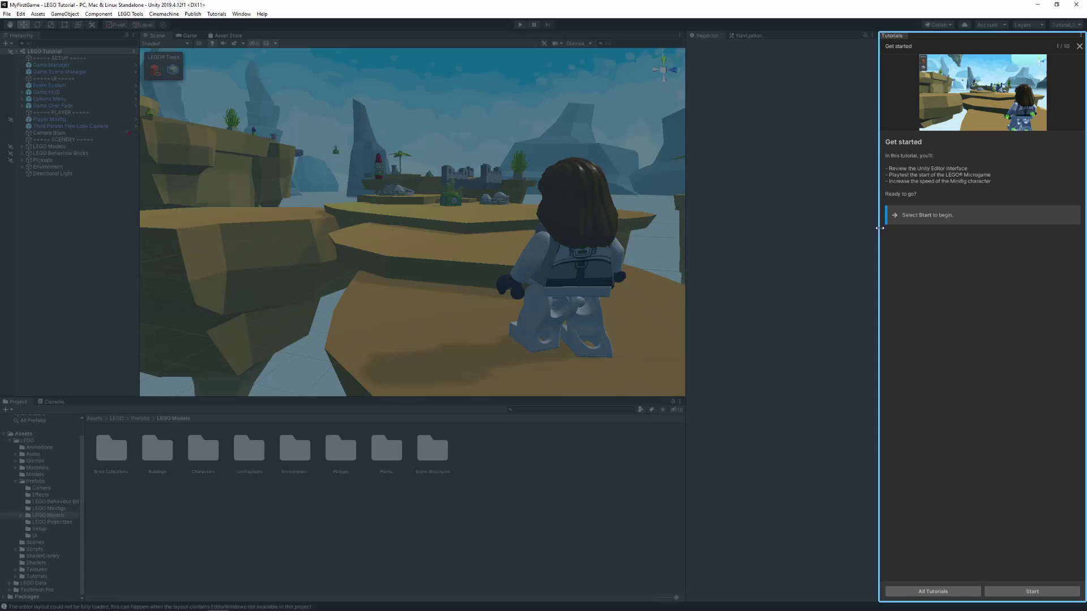
pyautogui.click(1061, 592)
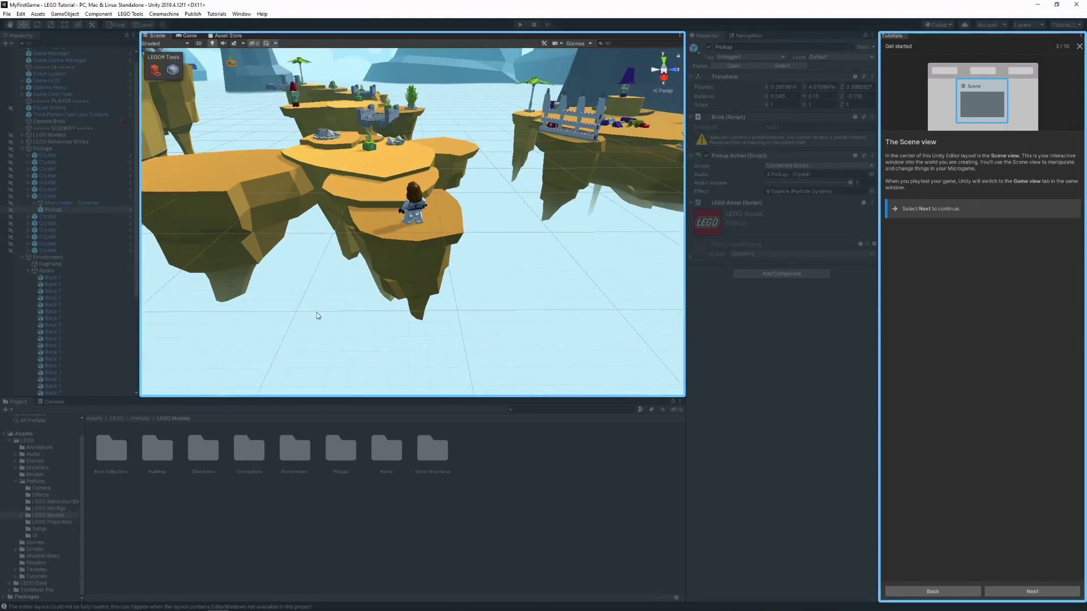
pyautogui.moveTo(317, 312); pyautogui.dragTo(609, 215, button='right')
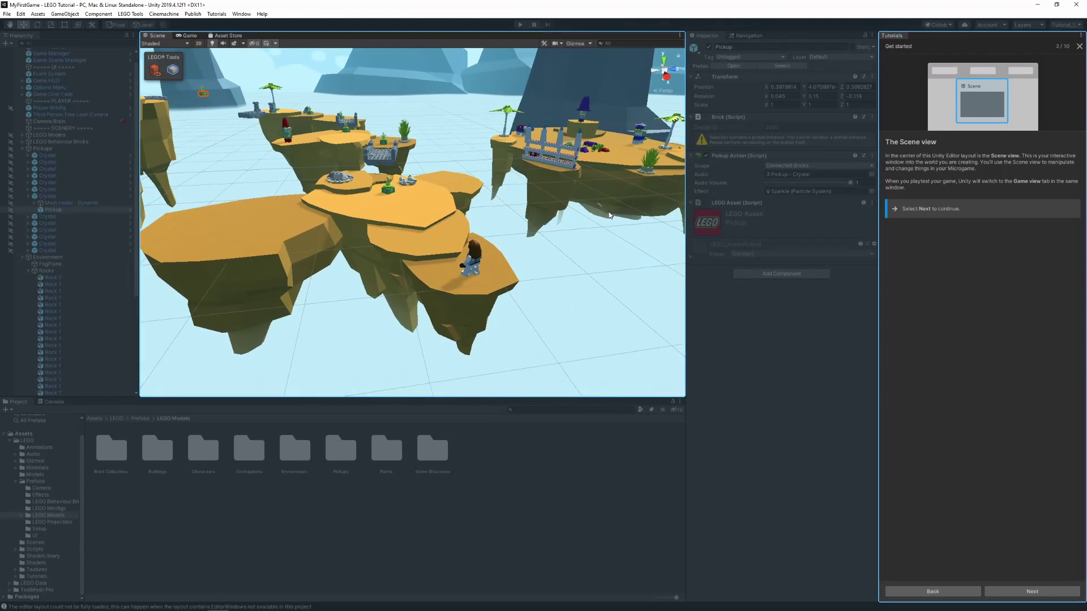
pyautogui.click(1019, 591)
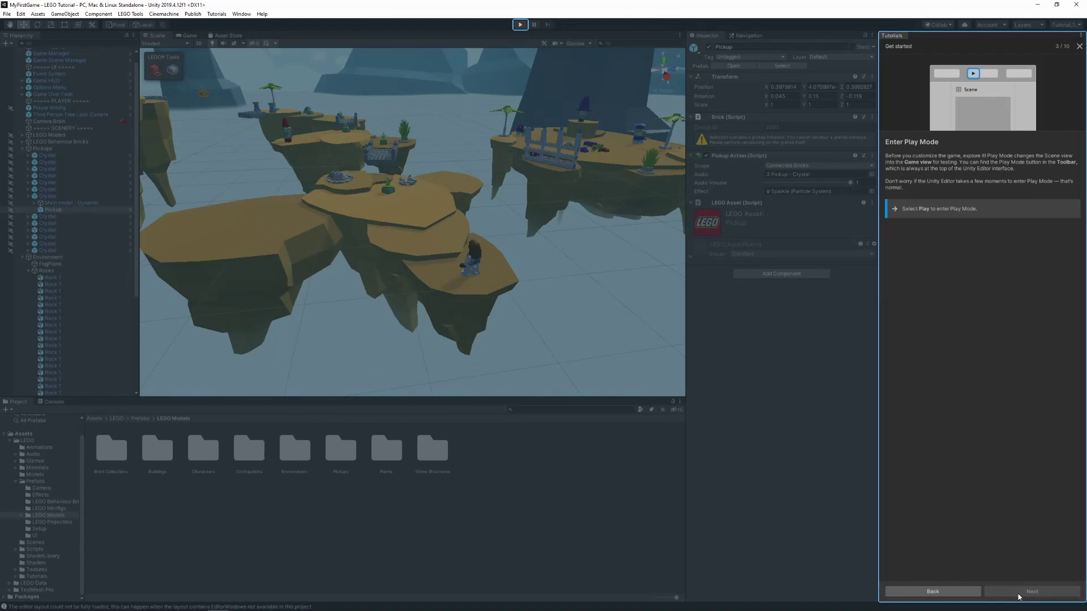
# - Playtest the game, walking past the brick castle to collect crystals on the islands, then stop Play Mode
pyautogui.click(522, 27)
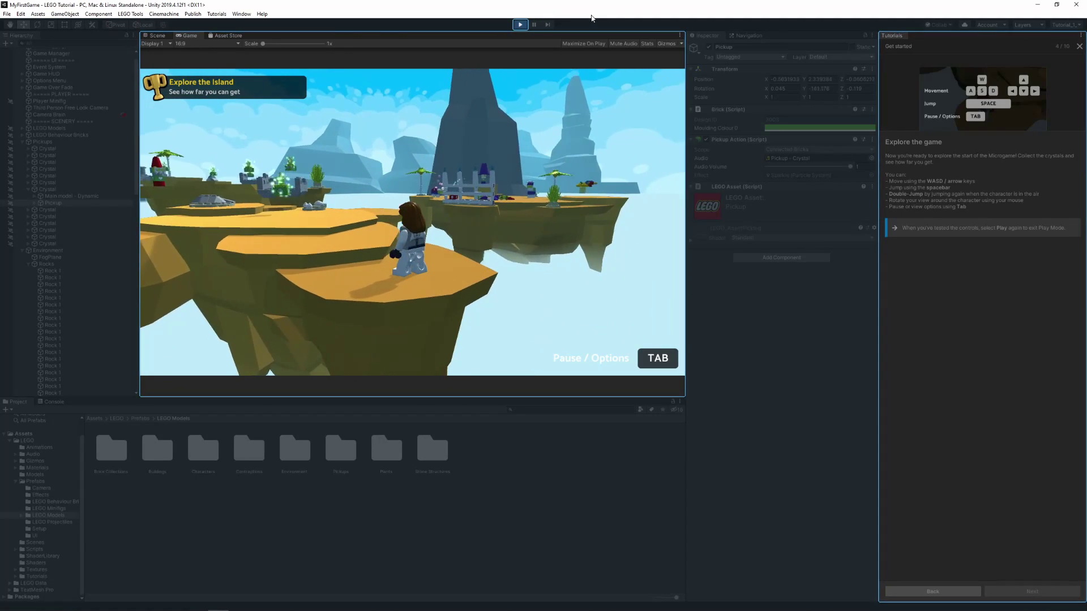
pyautogui.press('w')
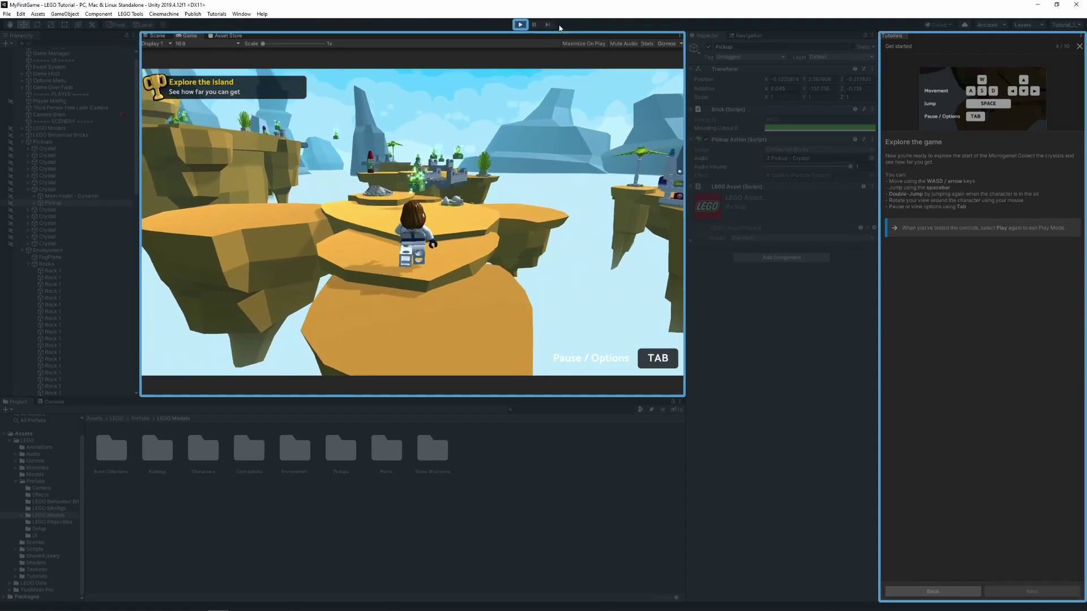
pyautogui.press('w')
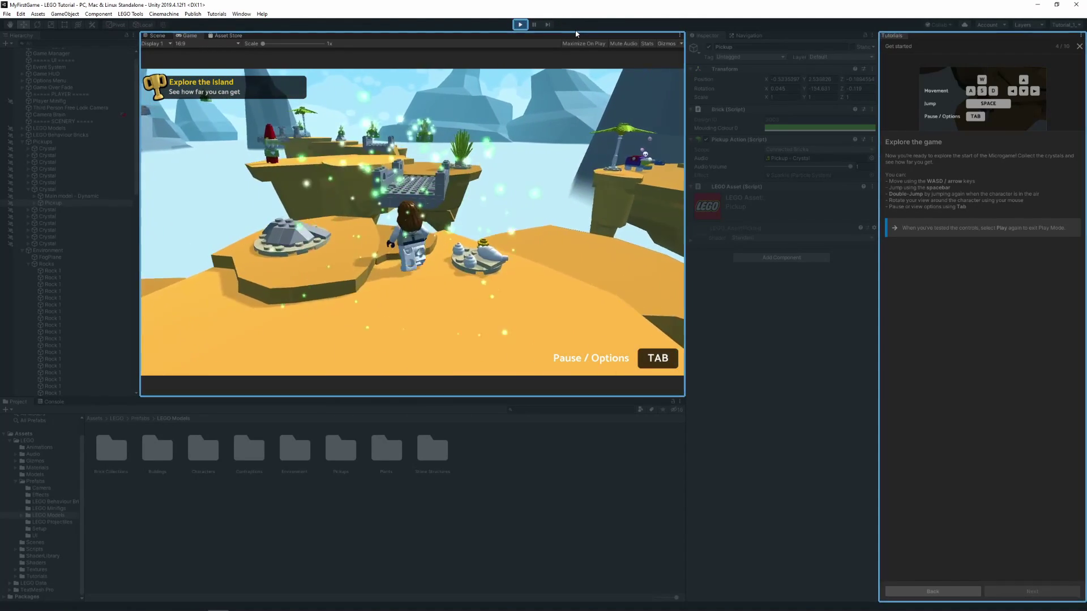
pyautogui.press('w')
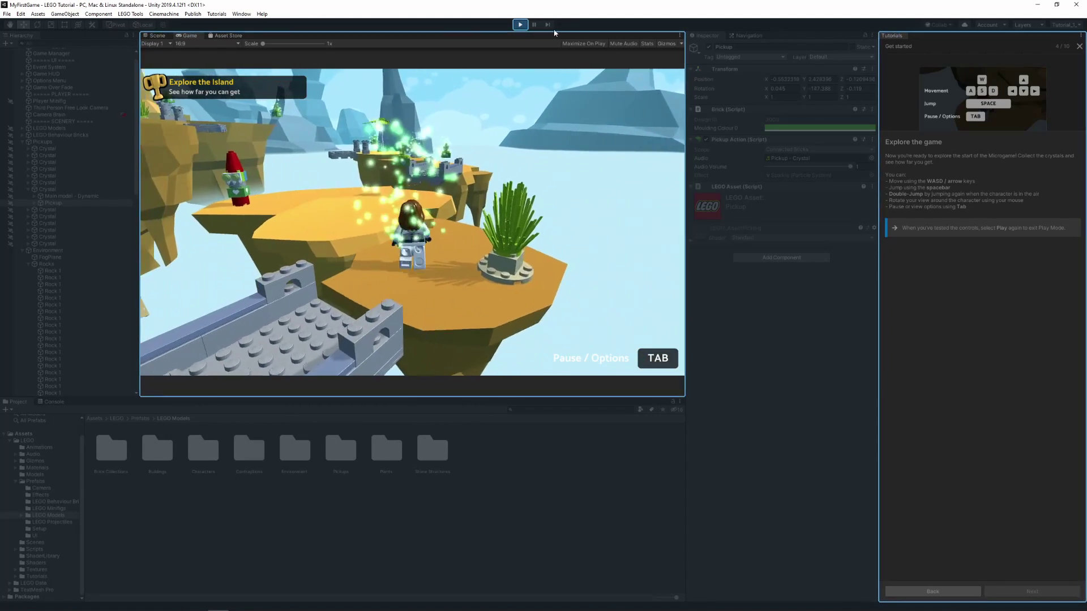
pyautogui.press('w')
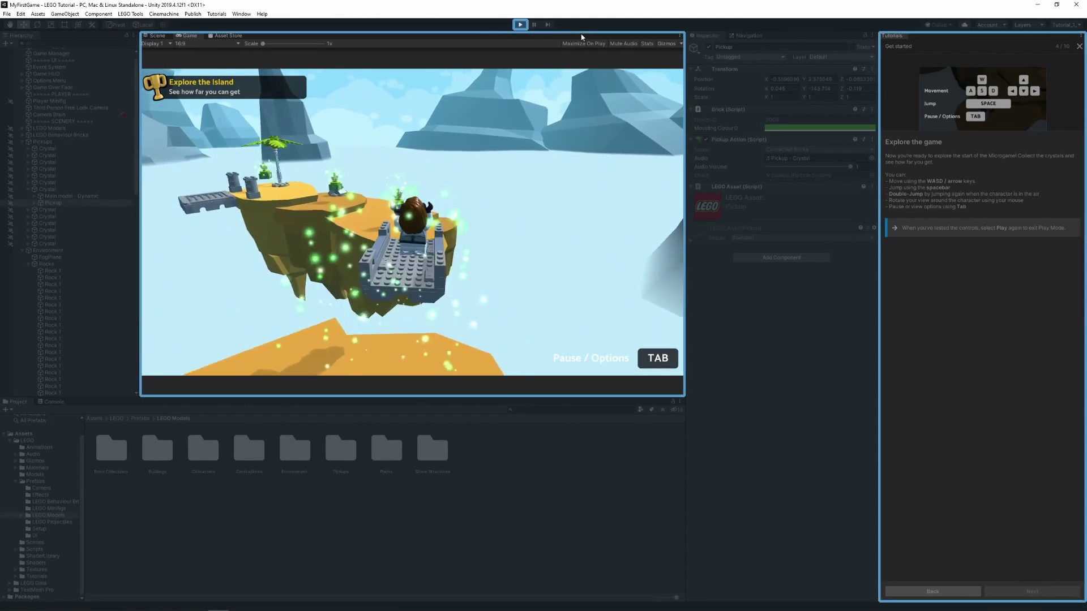
pyautogui.press('w')
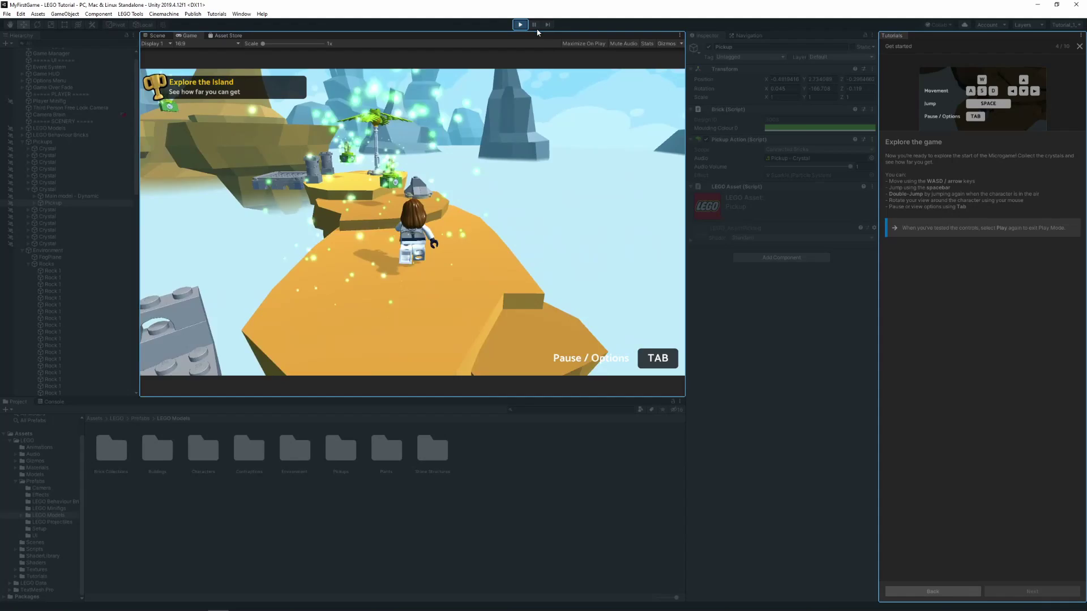
pyautogui.press('w')
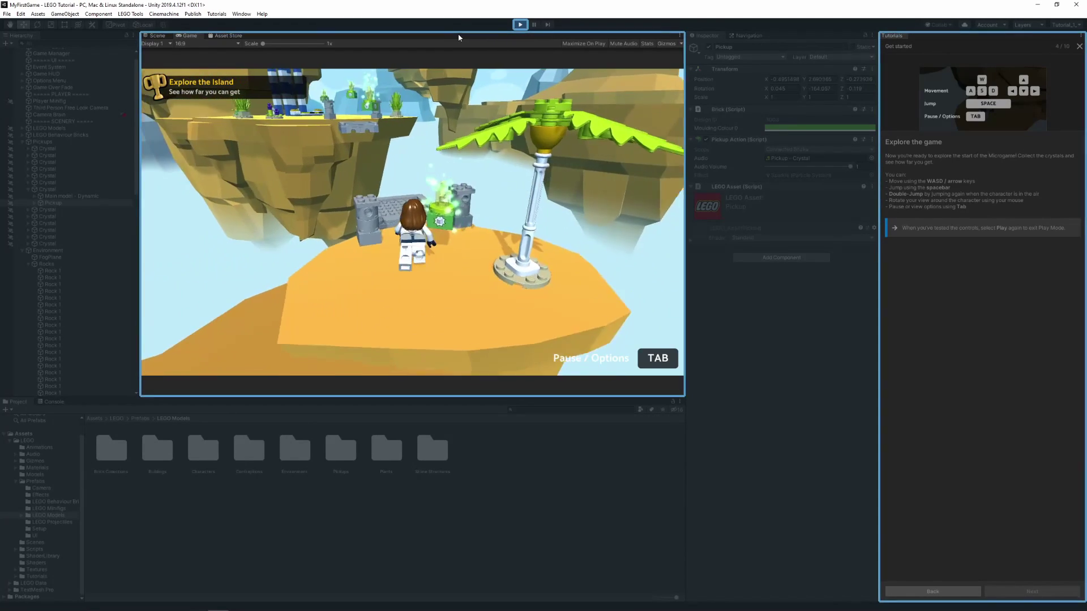
pyautogui.press('w')
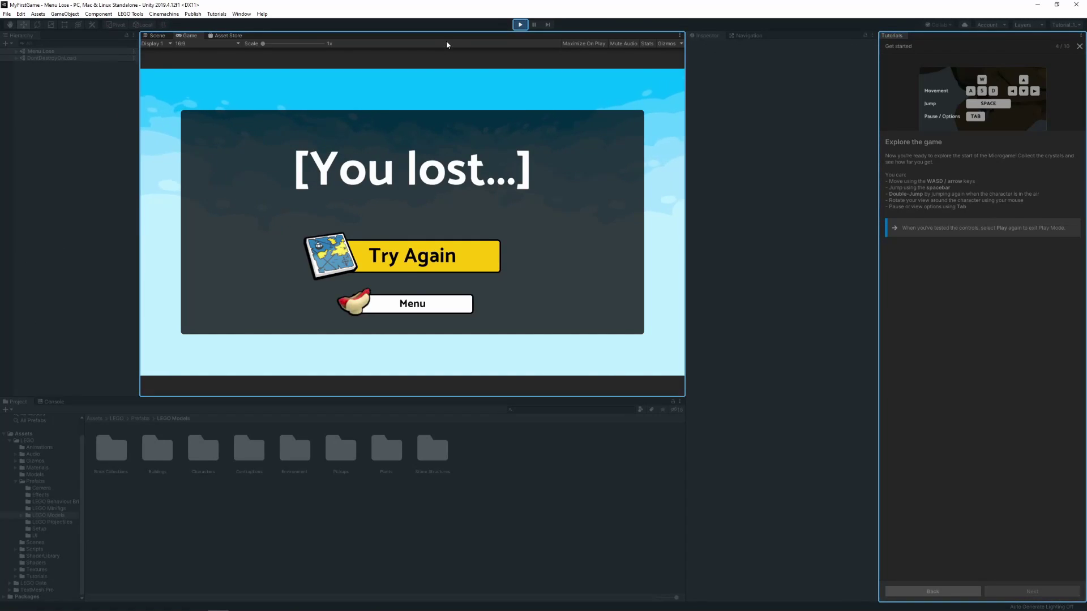
pyautogui.click(520, 25)
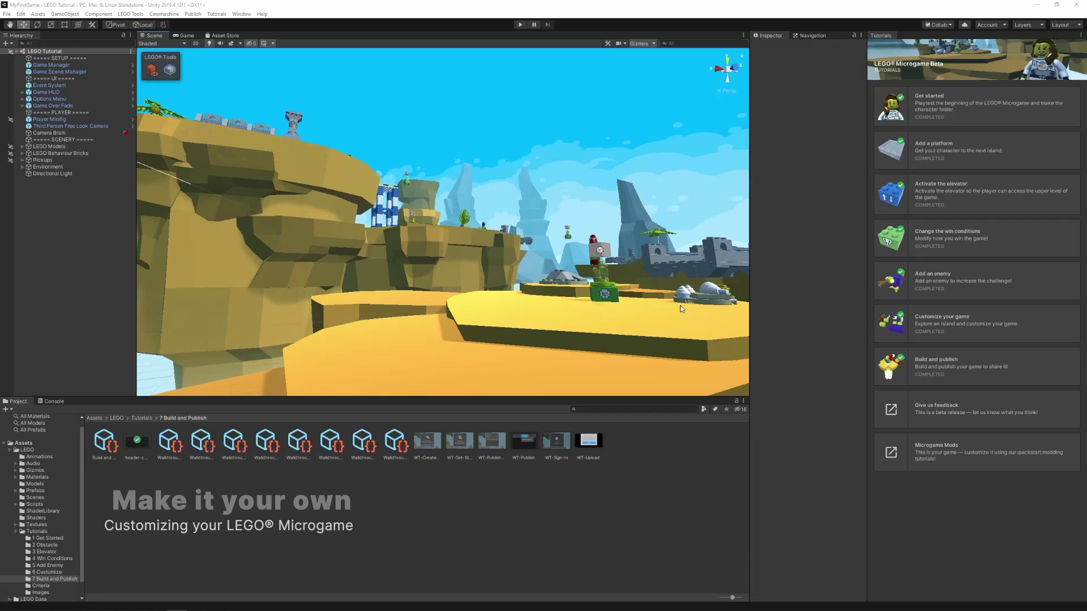
# - In Add a platform, drag the Platform prefab into the Scene and align it with the islands
pyautogui.click(974, 165)
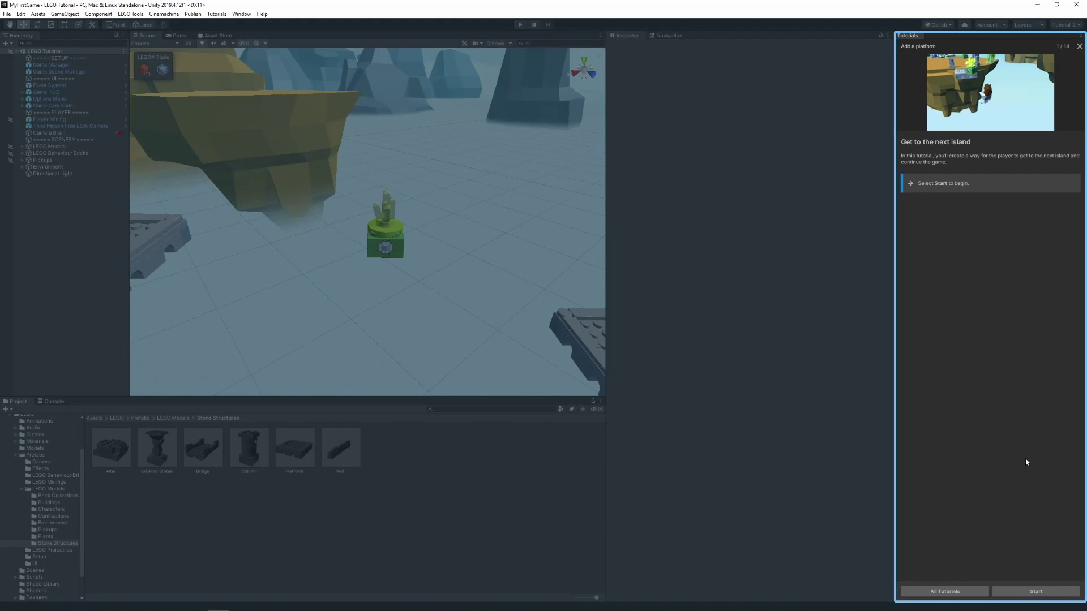
pyautogui.click(1060, 591)
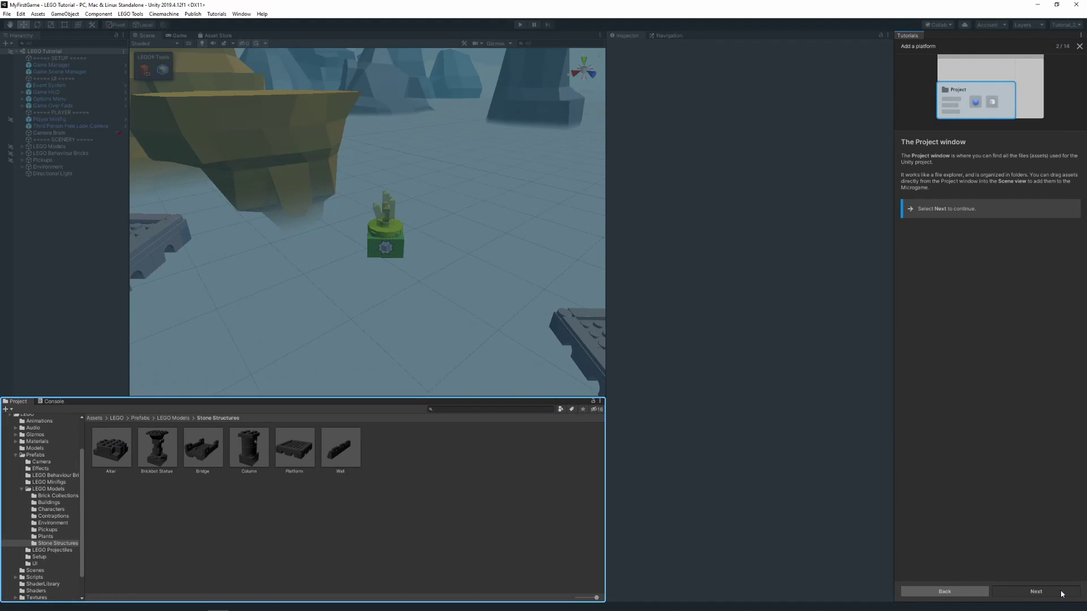
pyautogui.click(1036, 591)
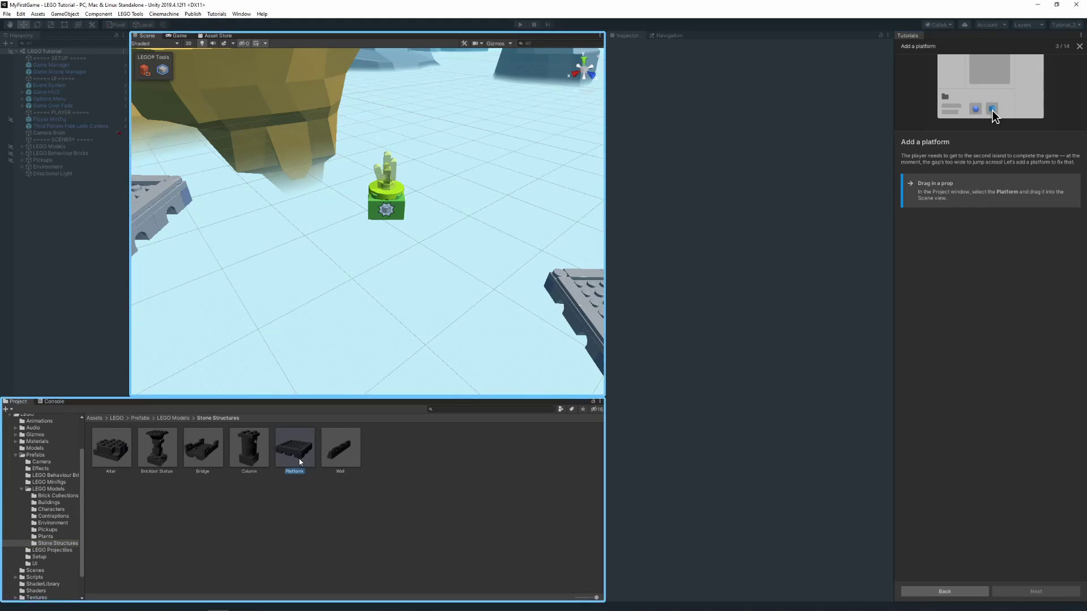
pyautogui.moveTo(300, 462); pyautogui.dragTo(373, 254)
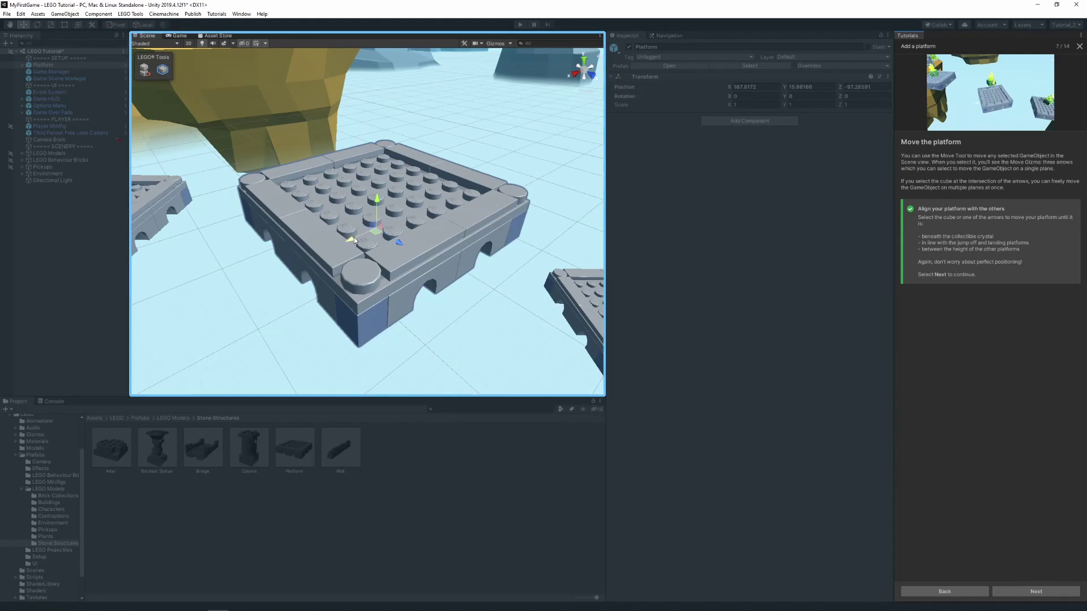
pyautogui.moveTo(376, 233); pyautogui.dragTo(400, 267)
pyautogui.click(1035, 591)
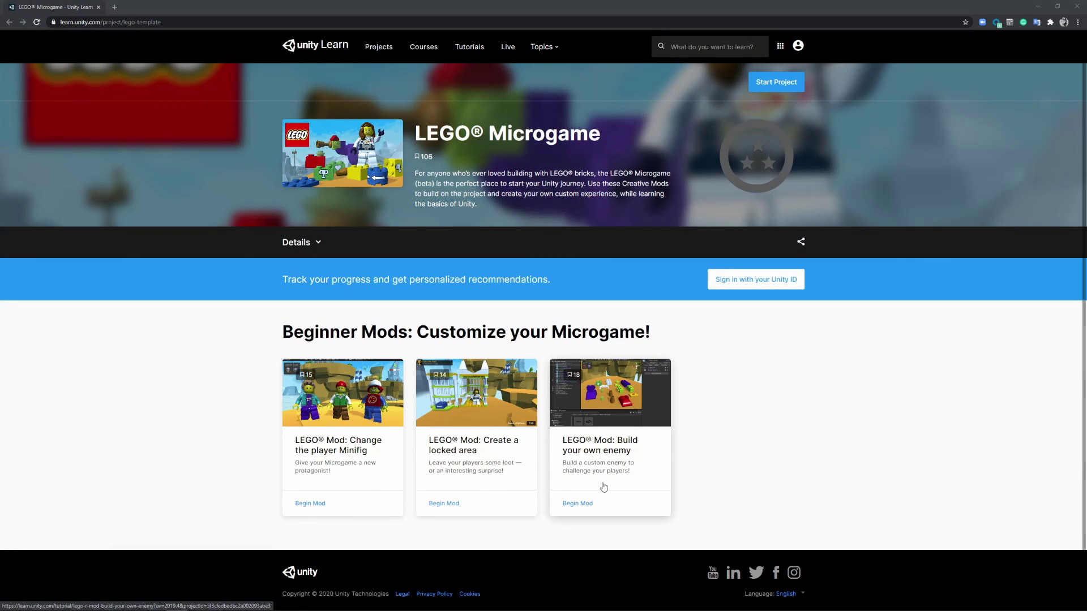
# - Open the 'LEGO Mod: Build your own enemy' tutorial and scroll through its Overview and first steps
pyautogui.click(621, 490)
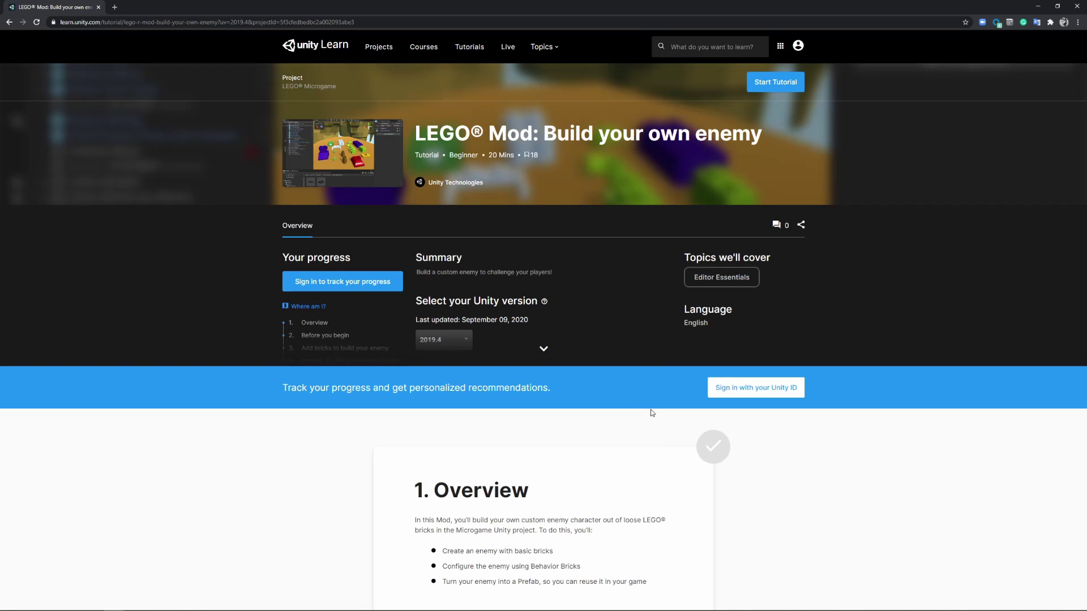
pyautogui.scroll(-3, 653, 412)
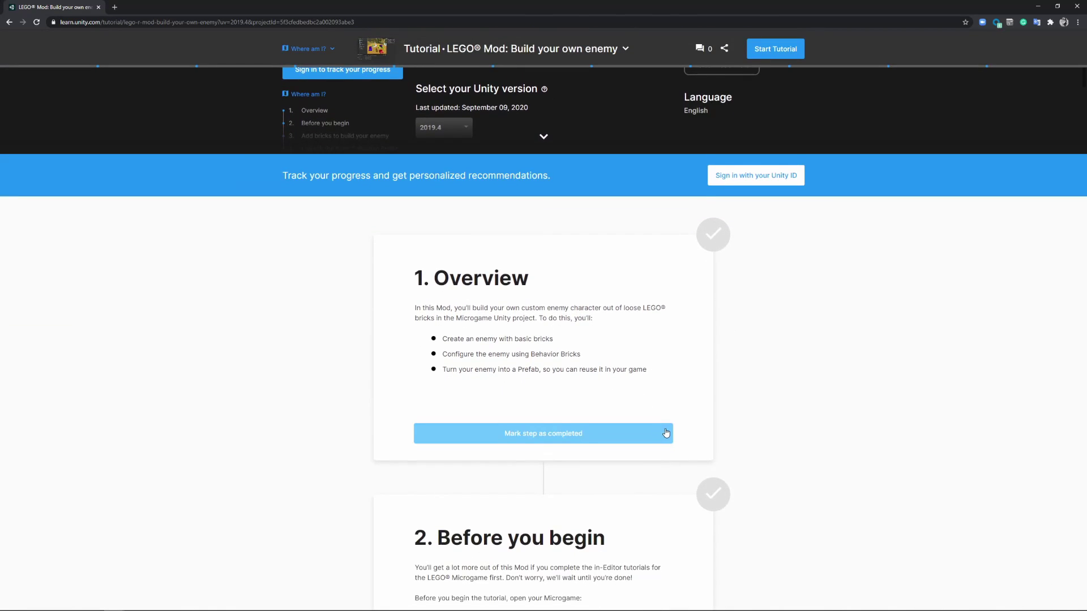
pyautogui.scroll(-6, 666, 432)
pyautogui.scroll(-7, 667, 432)
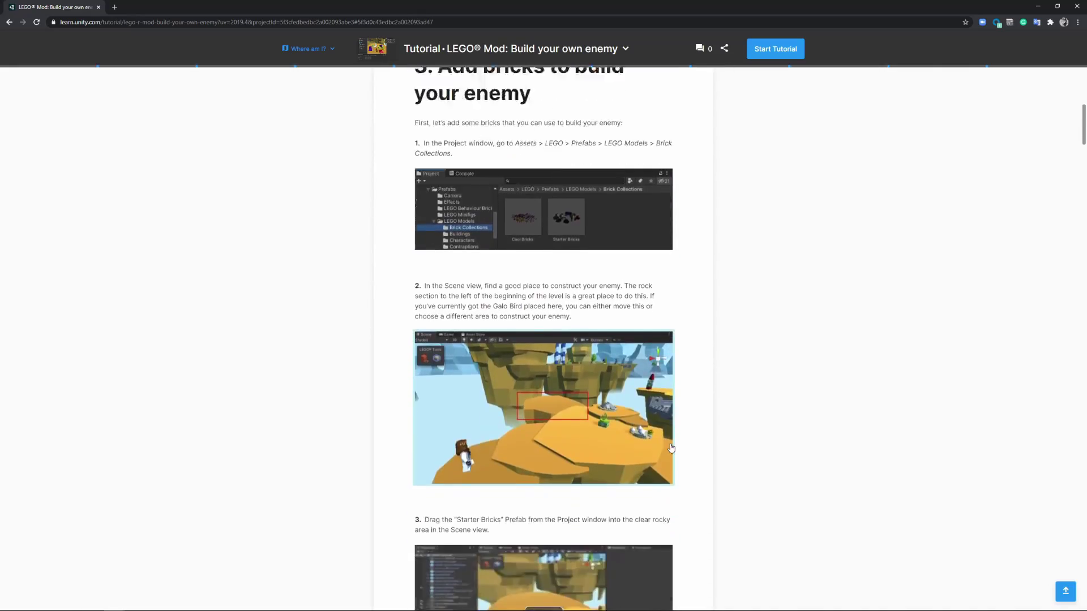
pyautogui.scroll(-3, 672, 448)
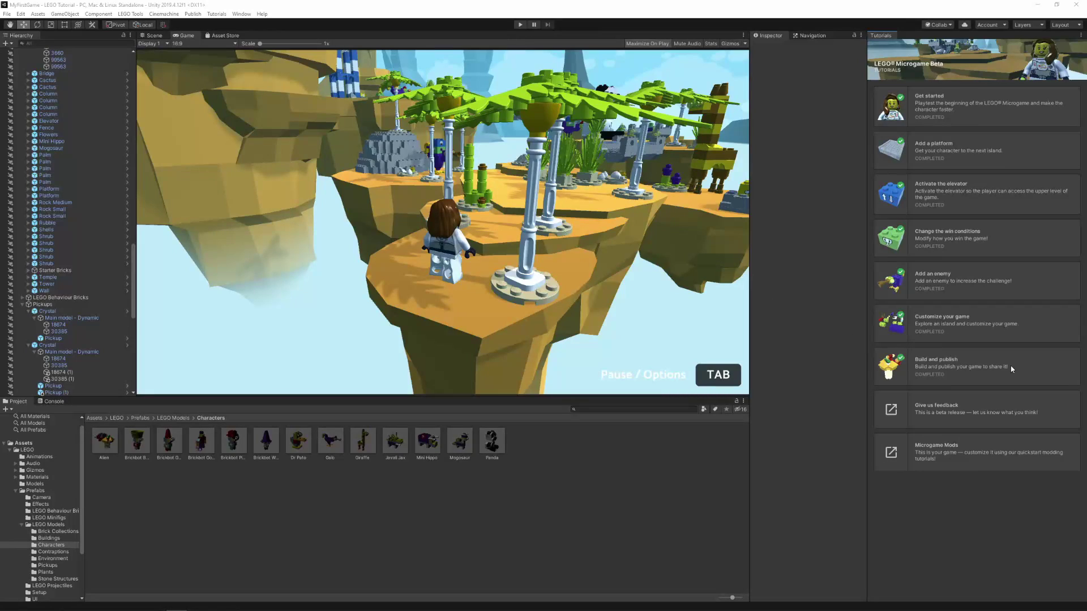
# - Start the Build and Publish tutorial and begin WebGL setup via Publish > WebGL Project
pyautogui.click(1011, 369)
pyautogui.click(1045, 592)
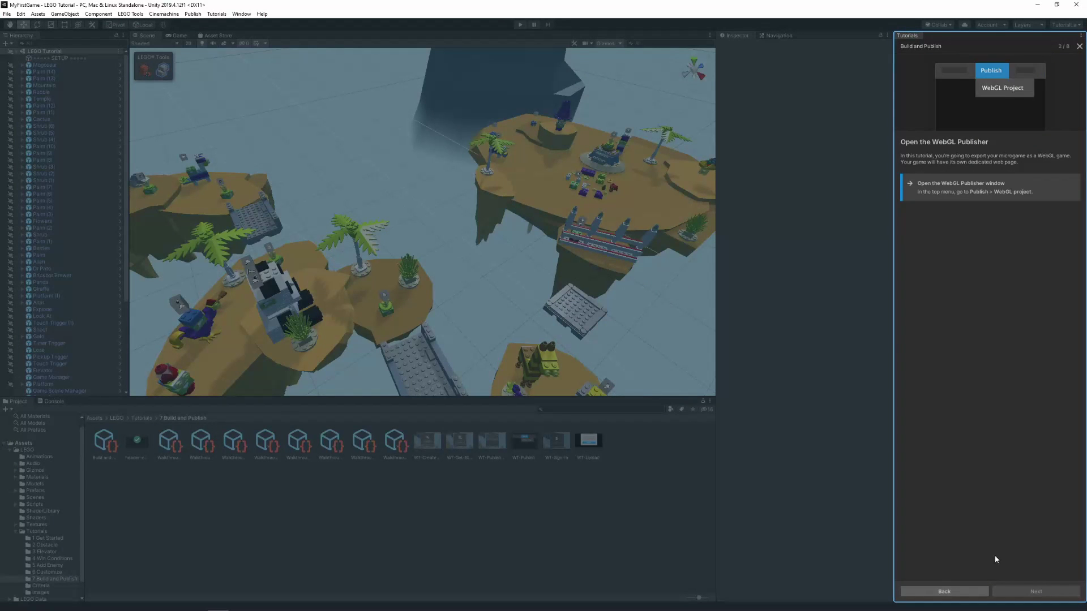
pyautogui.click(195, 14)
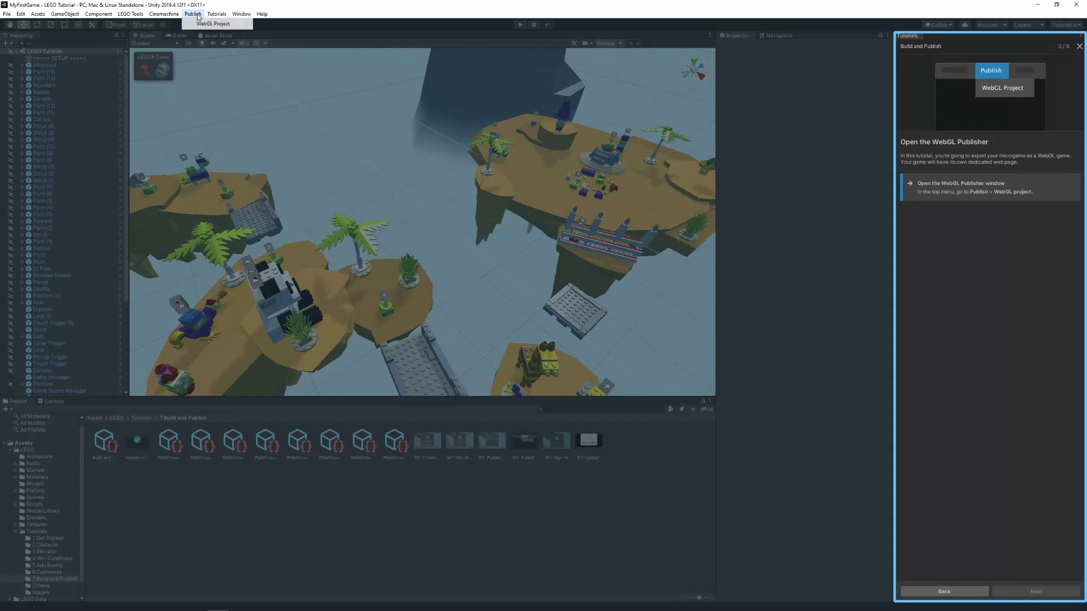
pyautogui.click(230, 23)
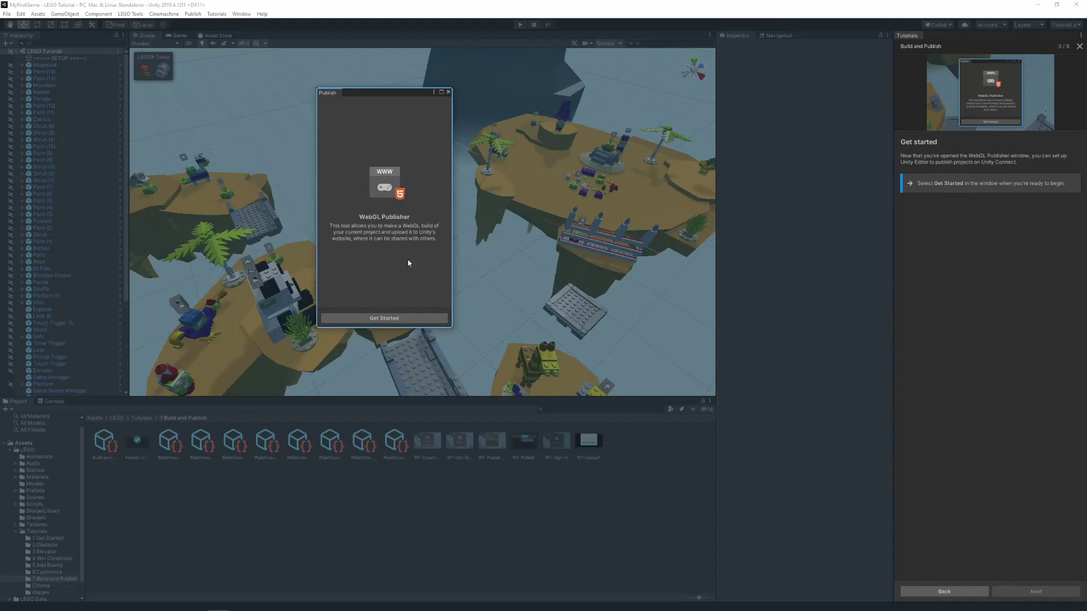
pyautogui.click(420, 320)
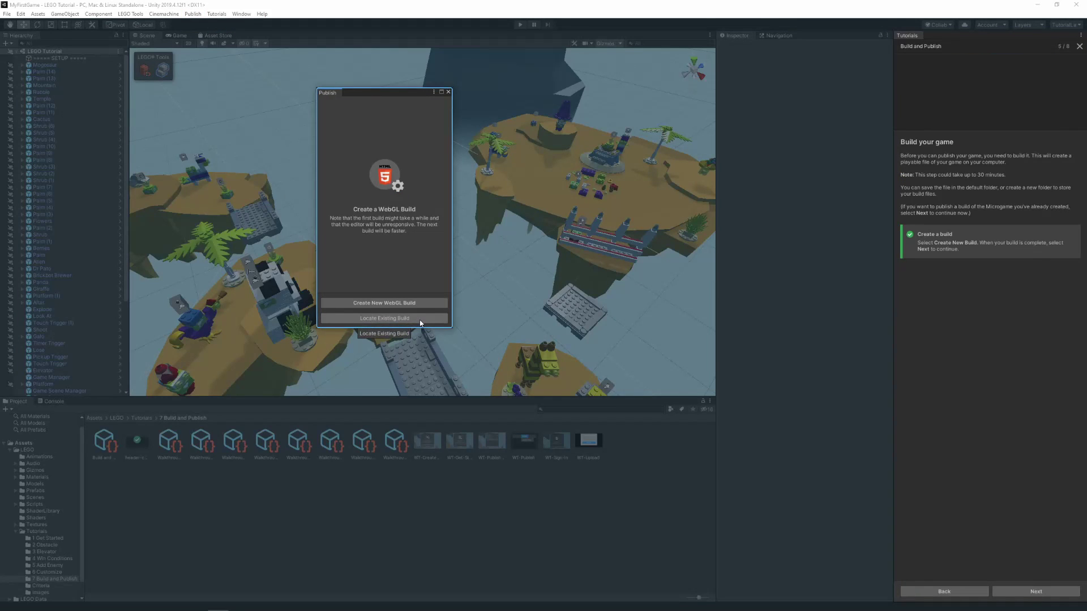
# - Create a new WebGL build in a chosen folder and publish it to Unity Connect
pyautogui.click(419, 303)
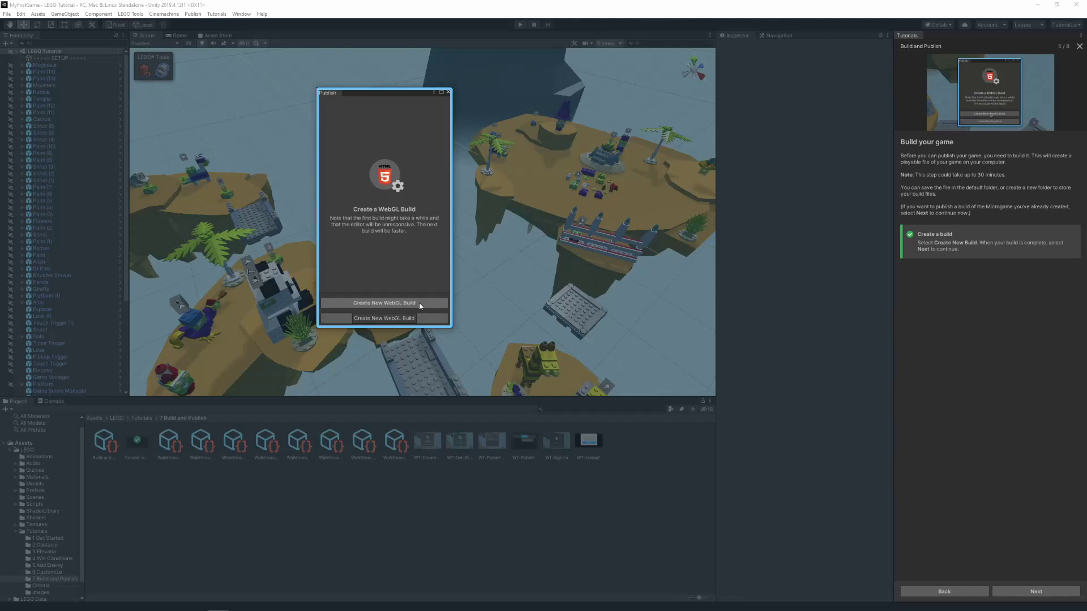
pyautogui.click(561, 327)
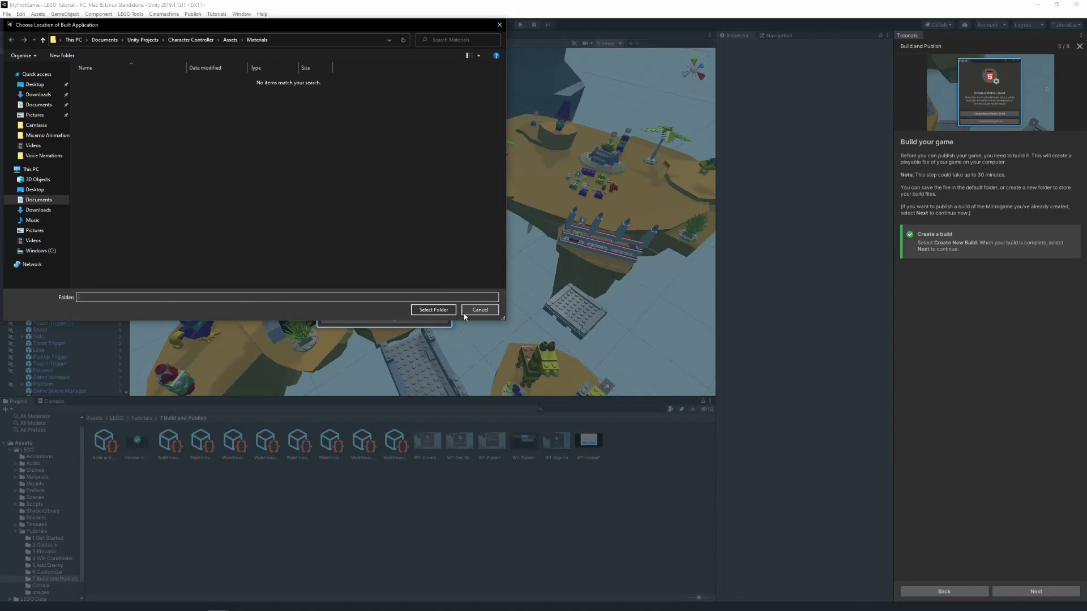
pyautogui.click(433, 309)
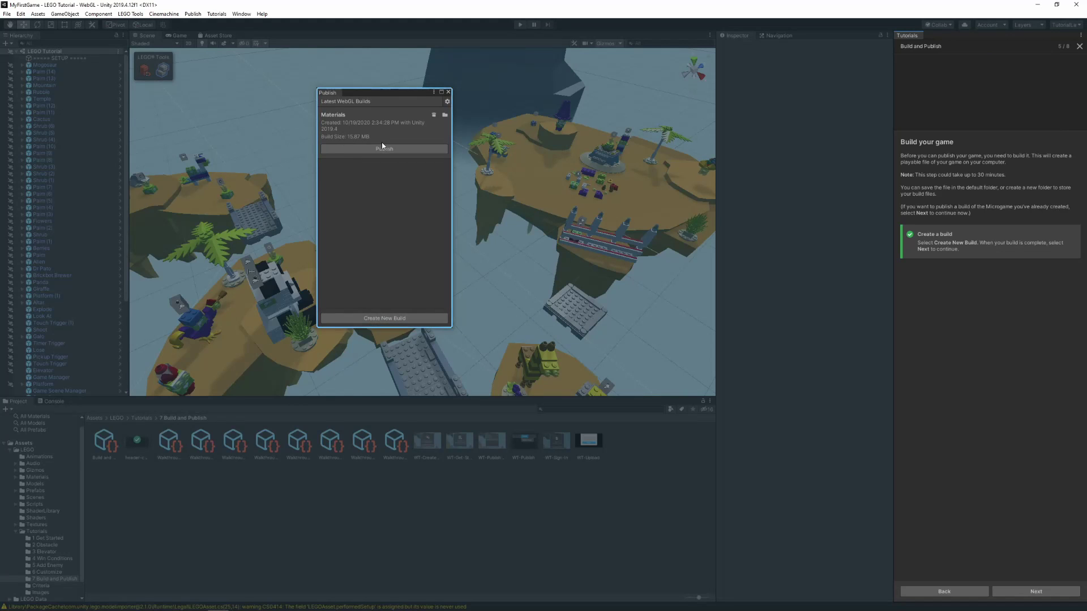
pyautogui.click(378, 148)
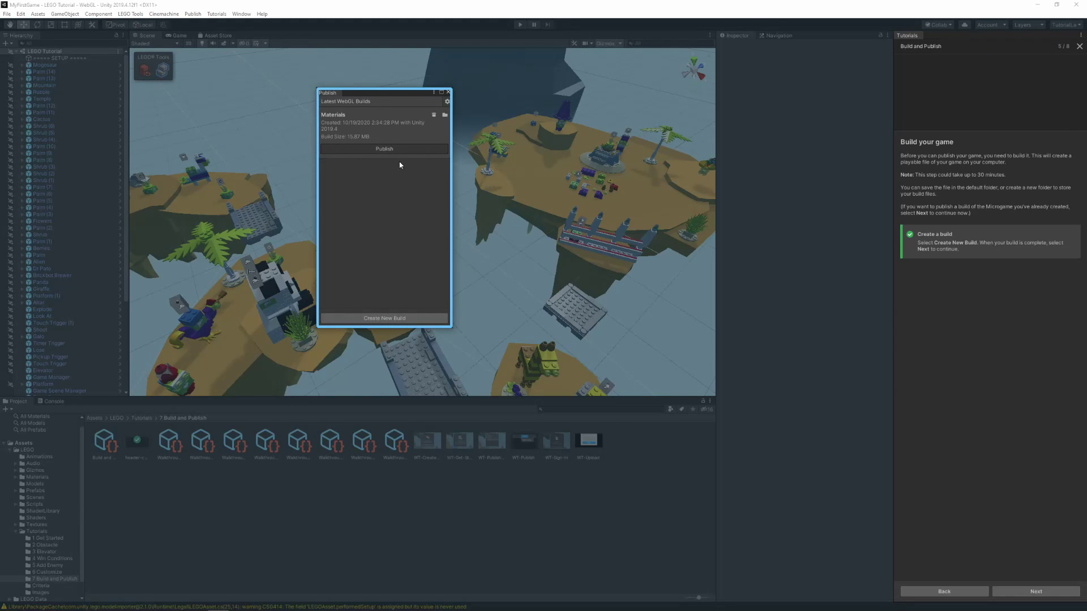
pyautogui.click(1044, 591)
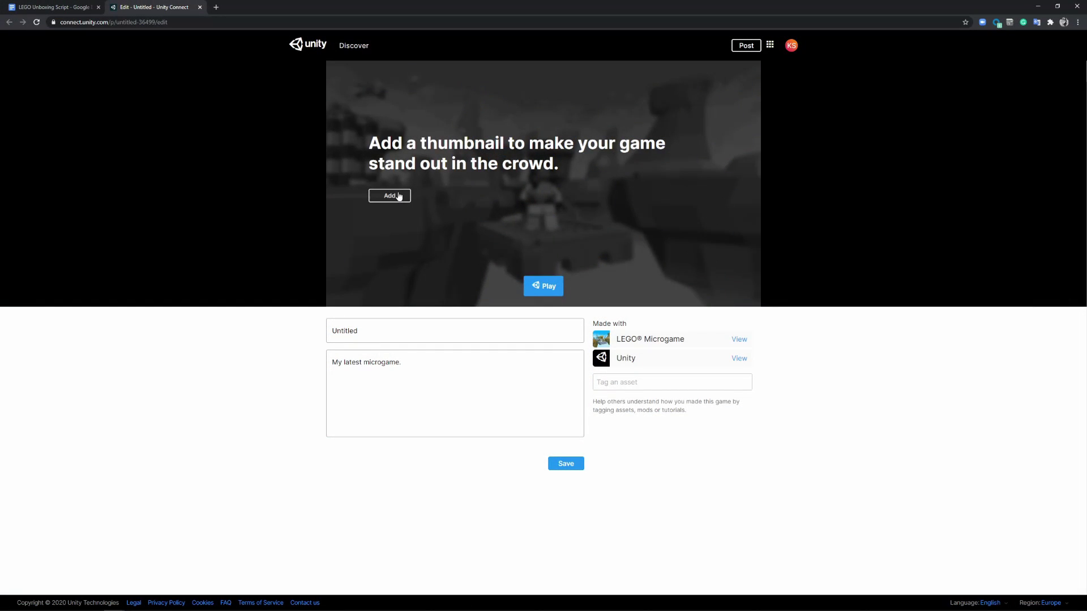
# - Set the 500x272 LEGO image as the game's cover and select the 'Untitled' title for replacement
pyautogui.click(399, 196)
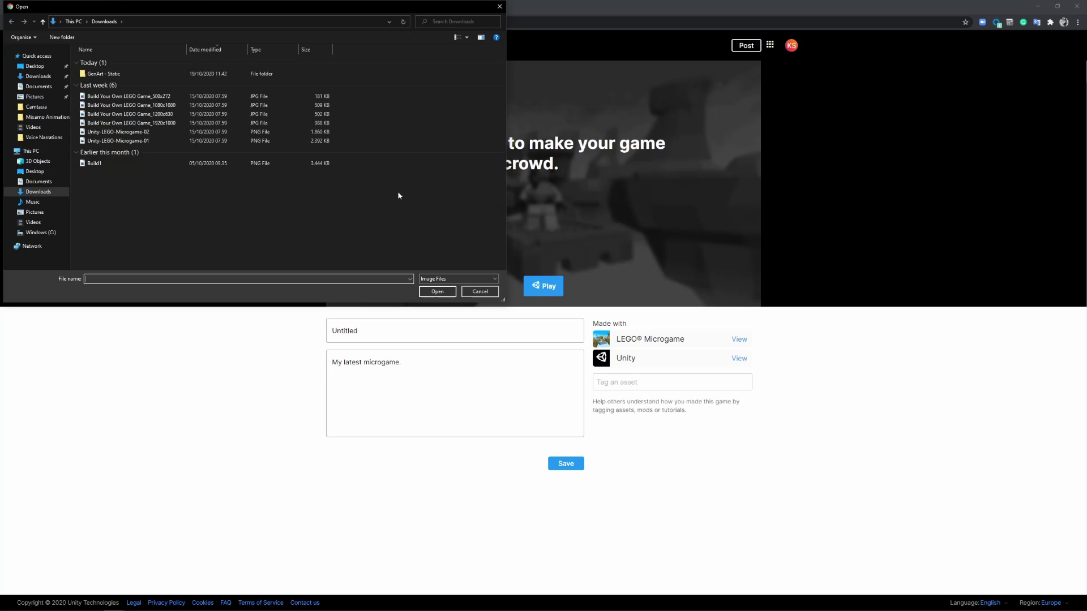
pyautogui.click(38, 76)
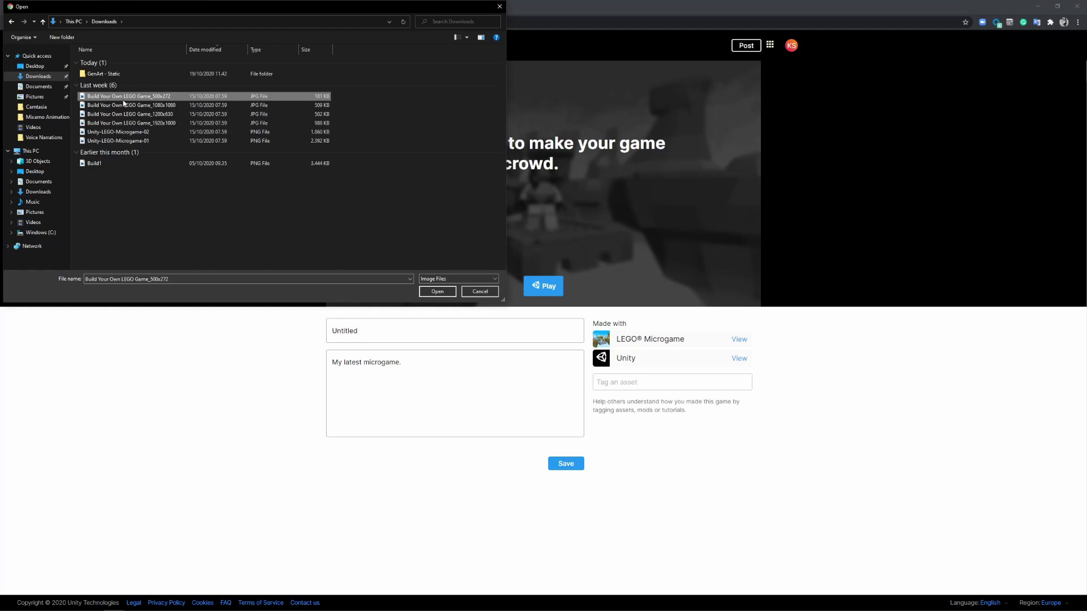
pyautogui.click(446, 292)
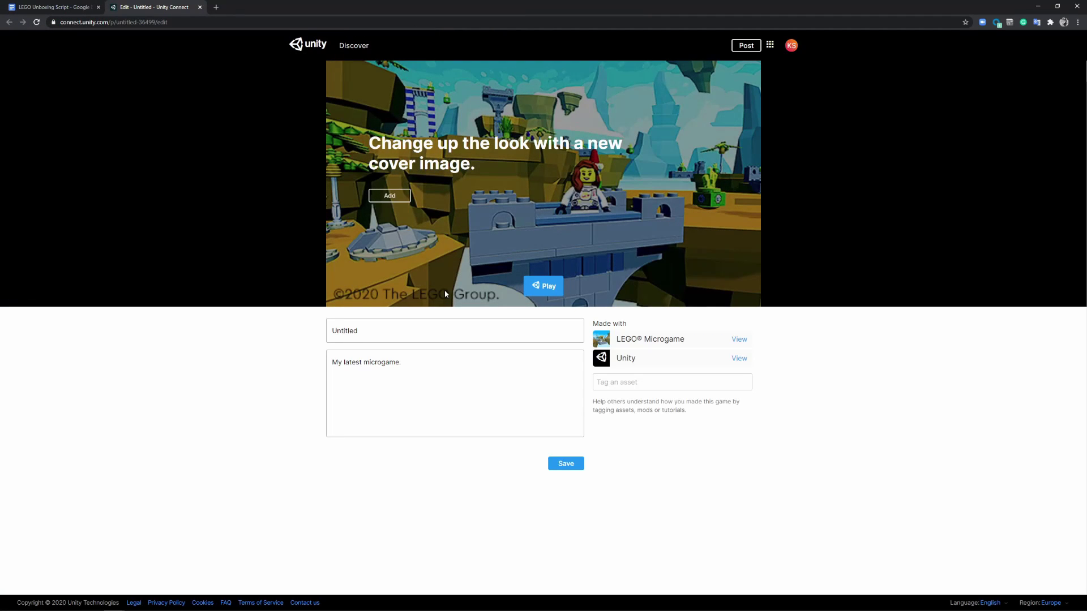
pyautogui.moveTo(365, 329); pyautogui.dragTo(276, 326)
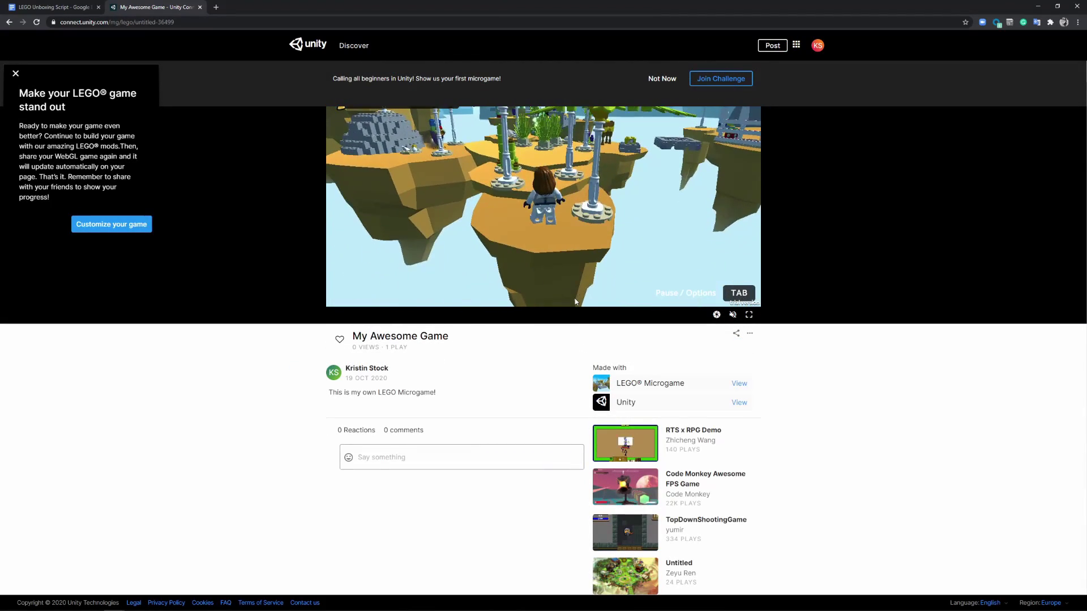
# - Play the game in the browser, riding the elevator to the upper island and running across the floating islands until all 15 crystals are collected
pyautogui.click(575, 301)
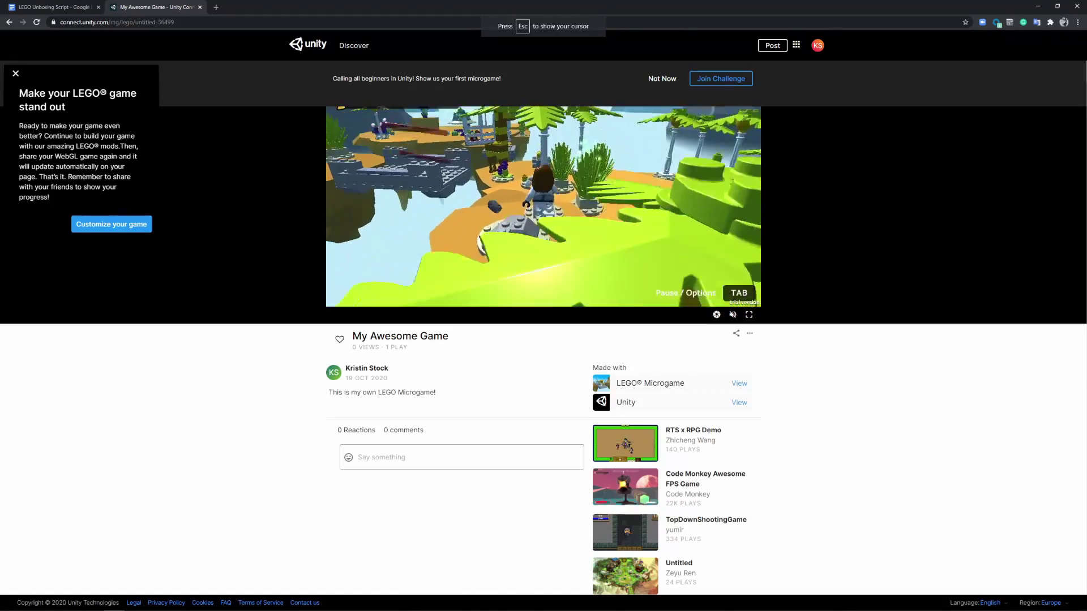
pyautogui.press('Escape')
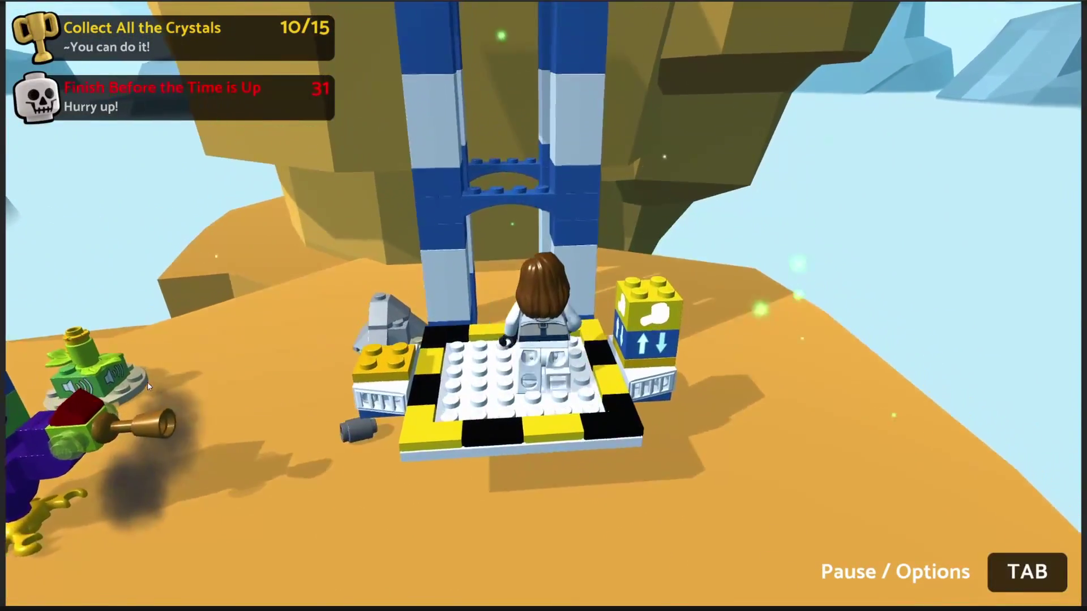
pyautogui.press('s')
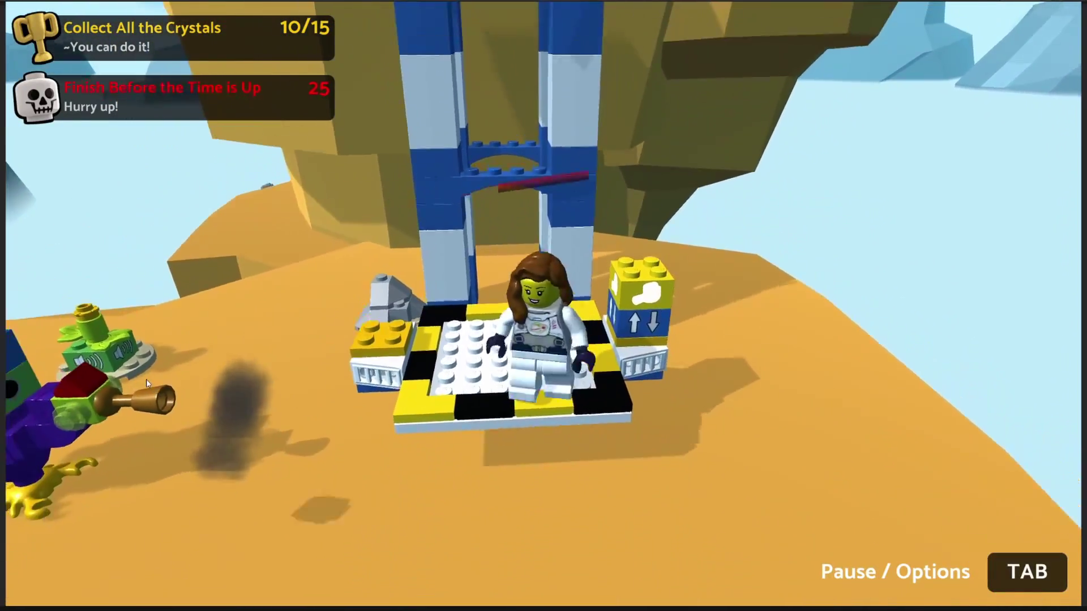
pyautogui.press('w')
pyautogui.press('w')
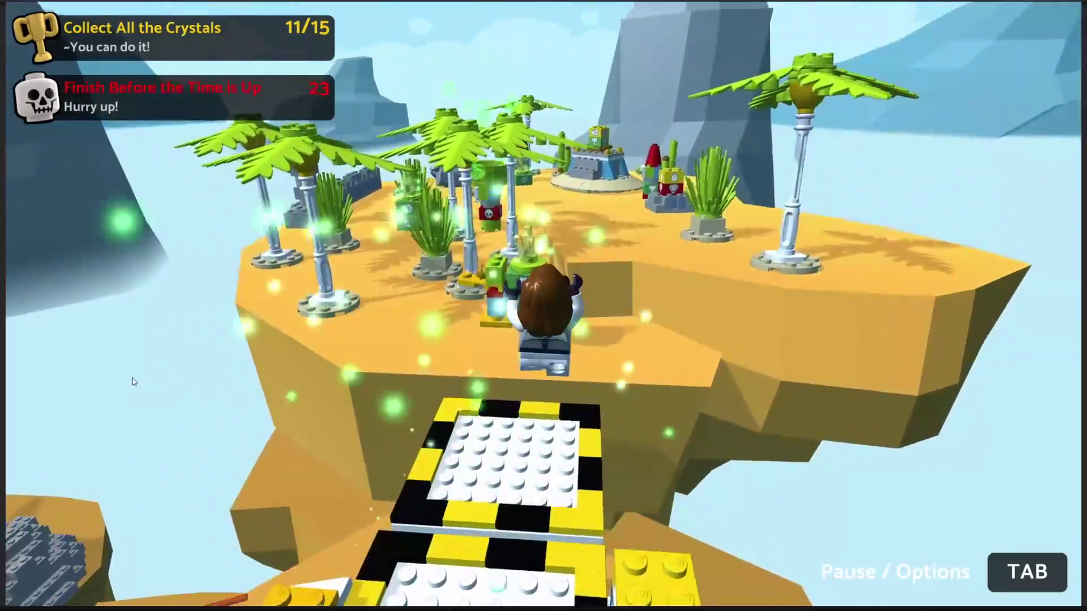
pyautogui.press('w')
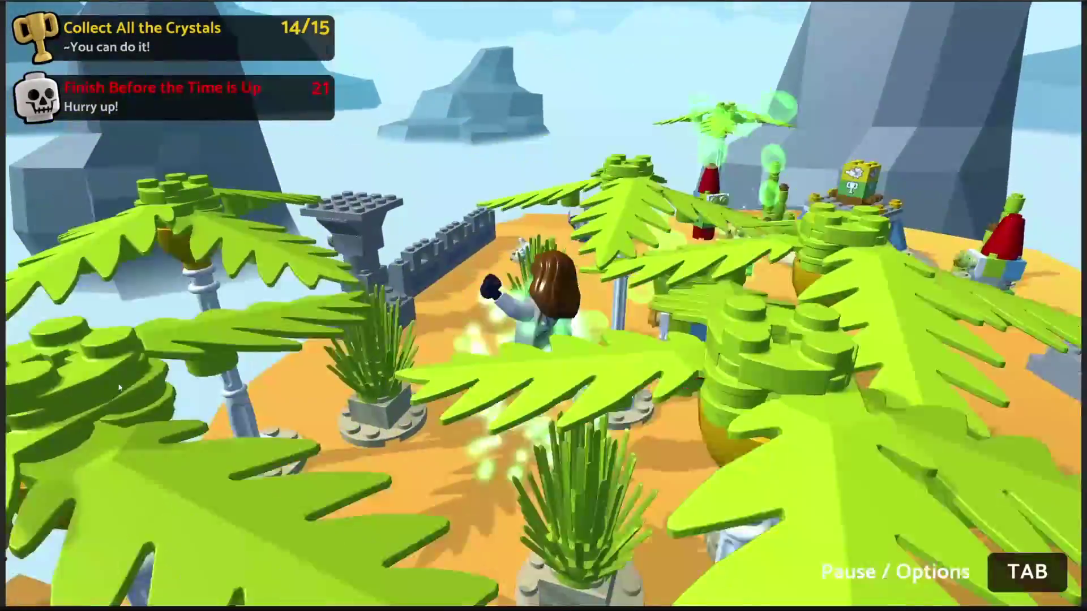
pyautogui.press('w')
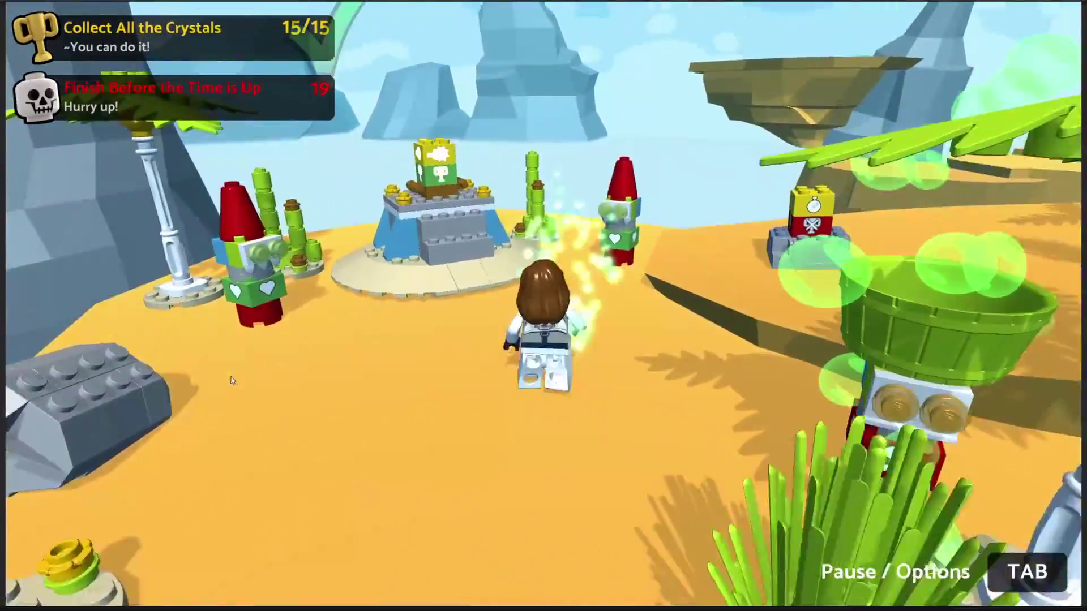
pyautogui.press('s')
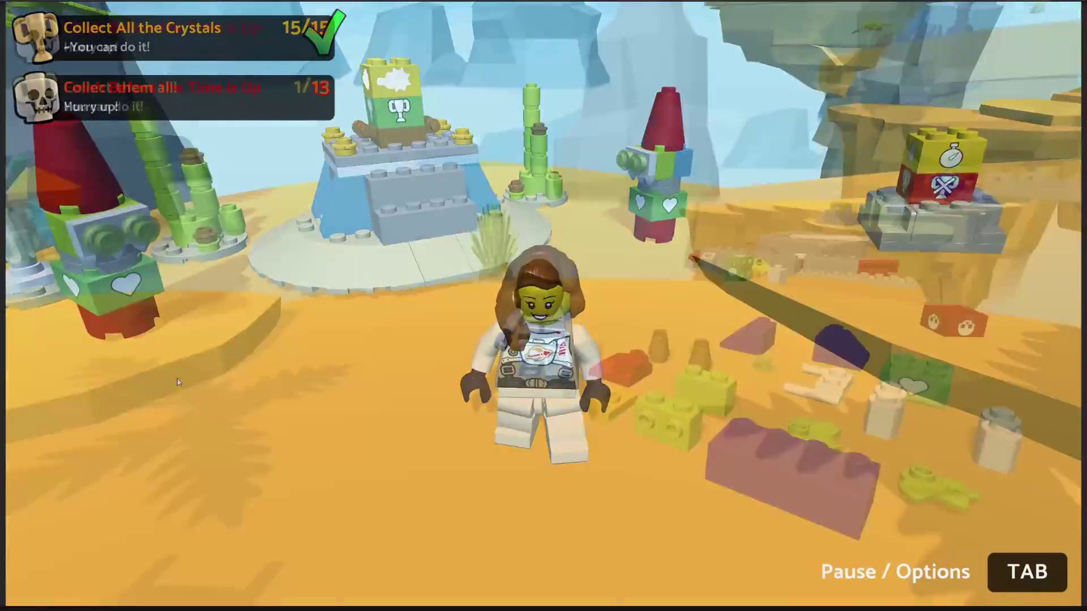
pyautogui.press('w')
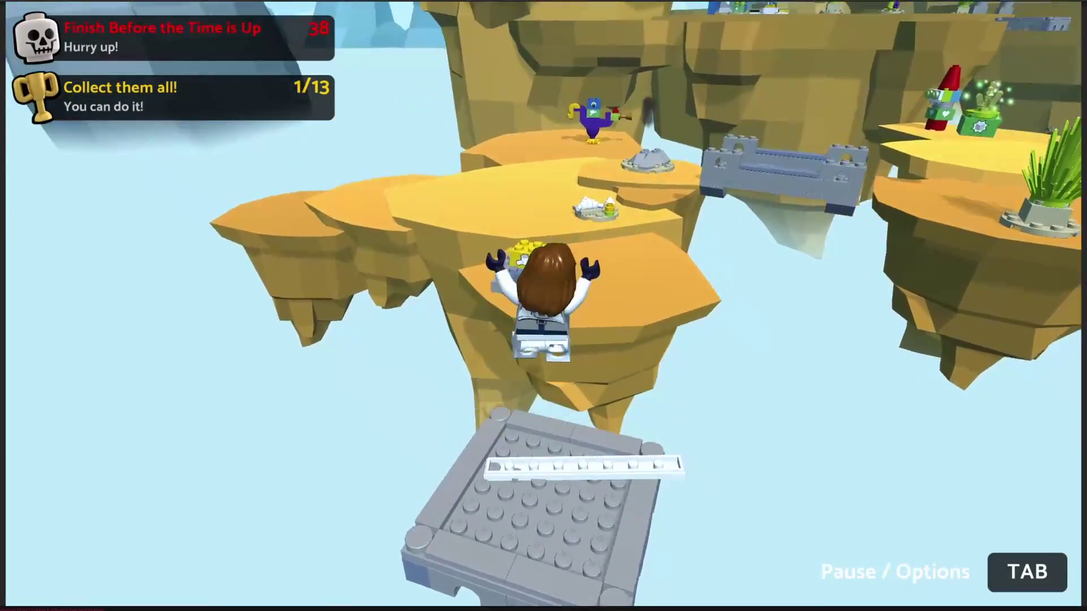
pyautogui.press('w')
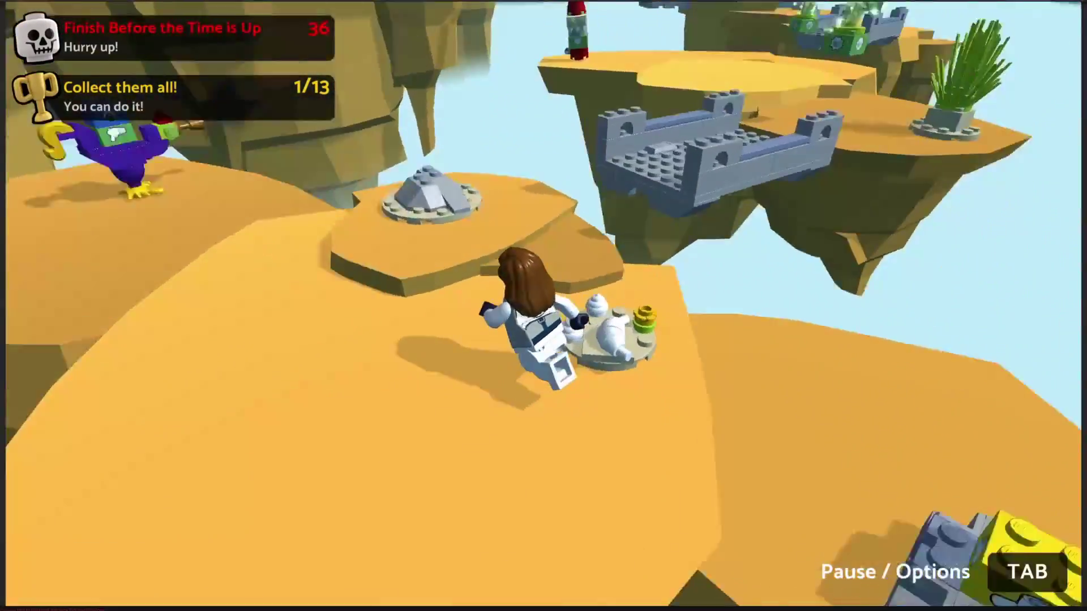